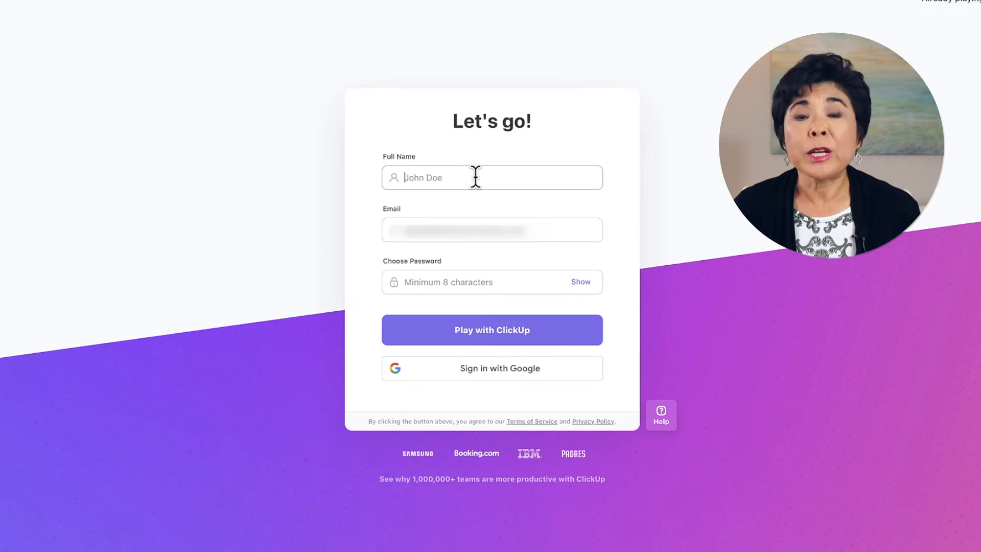
Enter the full name and submit the ClickUp sign-up form.
text(Goh)
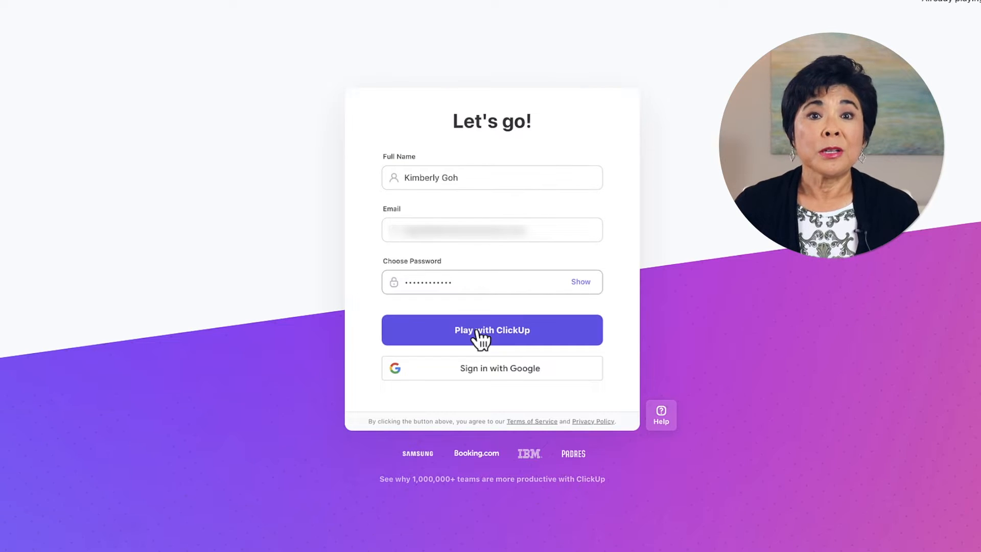
click(481, 335)
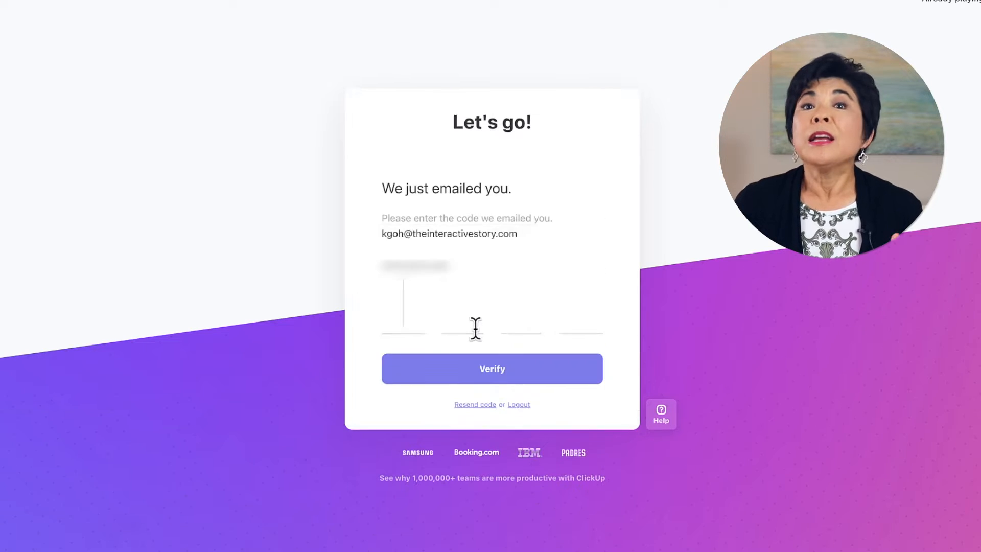
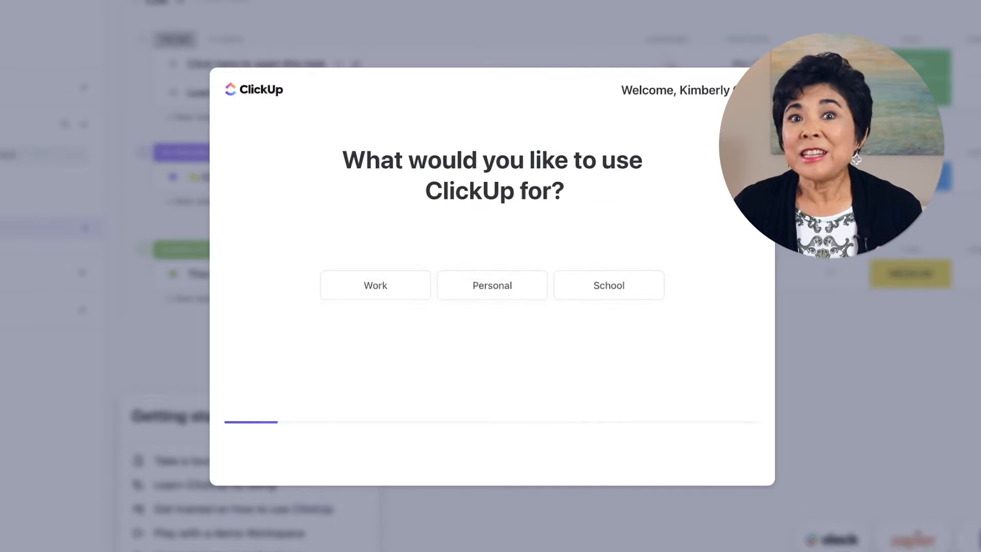
Enter the confirmation code received by e-mail and verify the account.
click(375, 289)
Complete onboarding with Just me, Podcast / Radio, and Theinteractivestory as the workspace name.
click(394, 268)
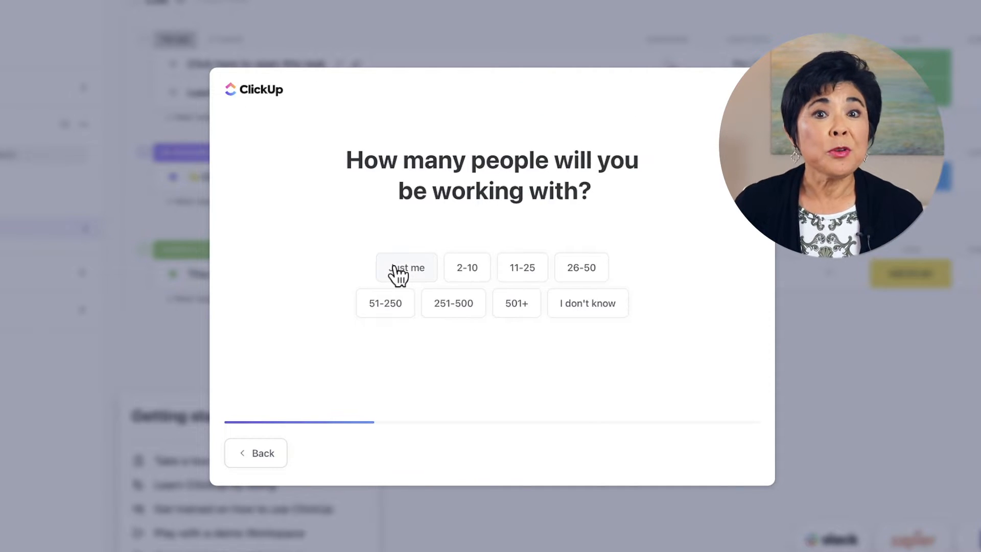
click(396, 274)
click(434, 325)
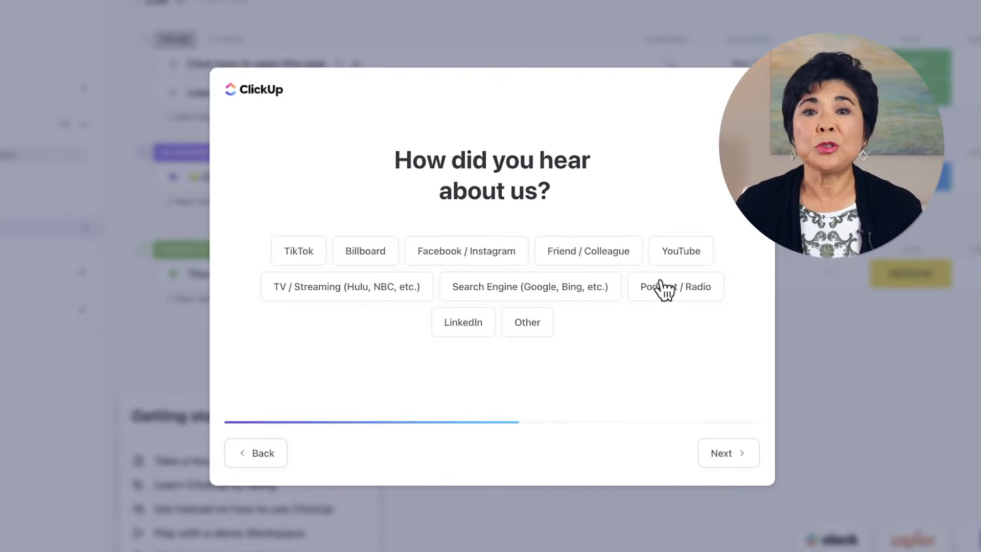
click(659, 286)
click(357, 256)
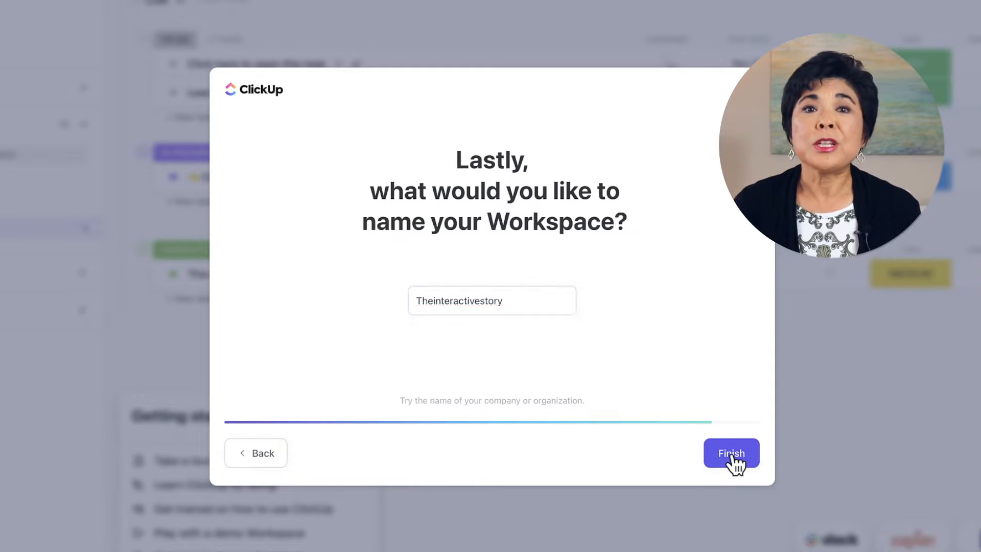
click(731, 453)
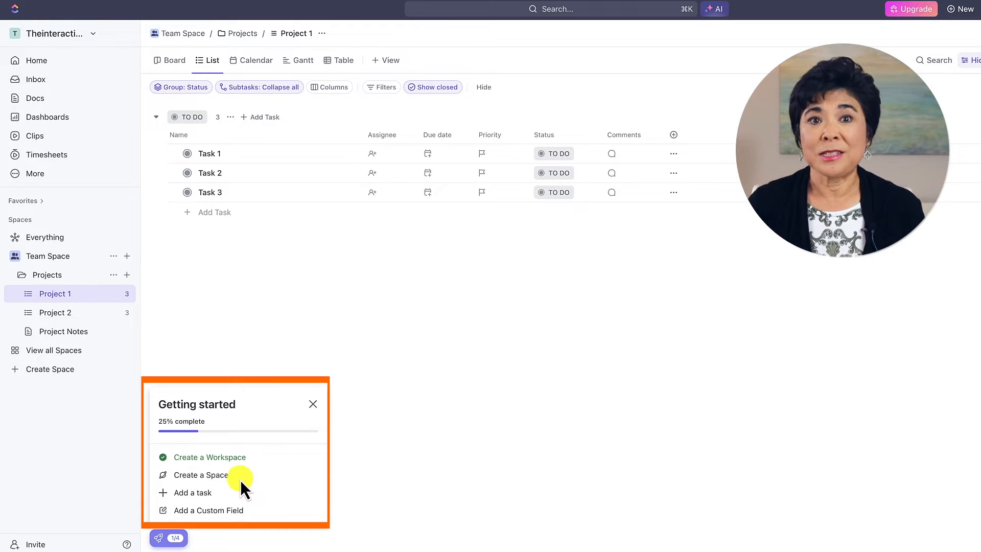
mouse_move(247, 478)
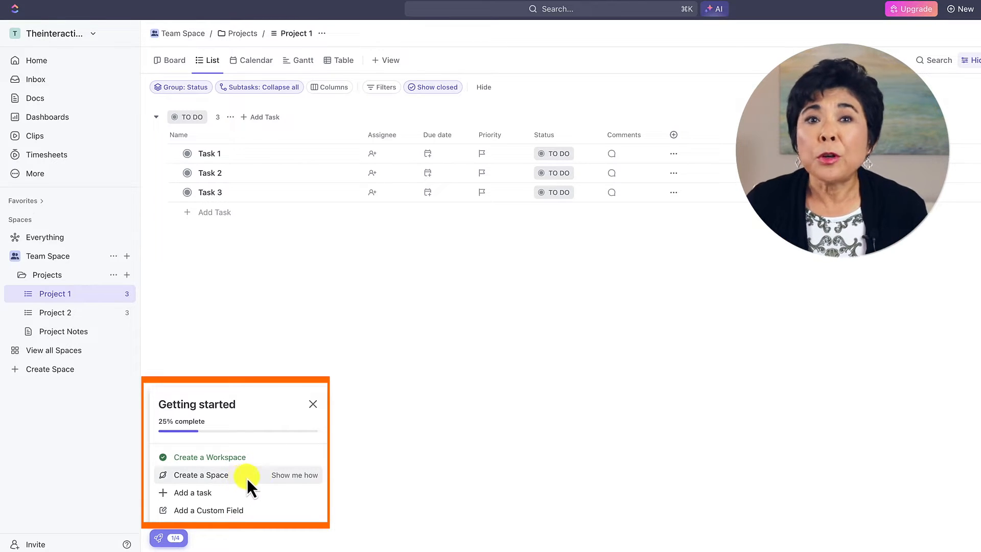
click(295, 476)
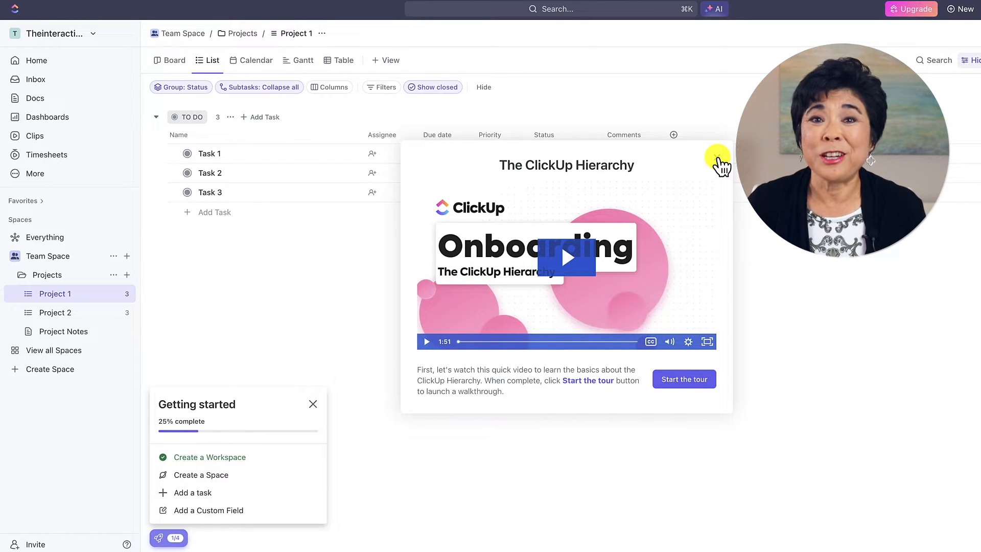
click(718, 157)
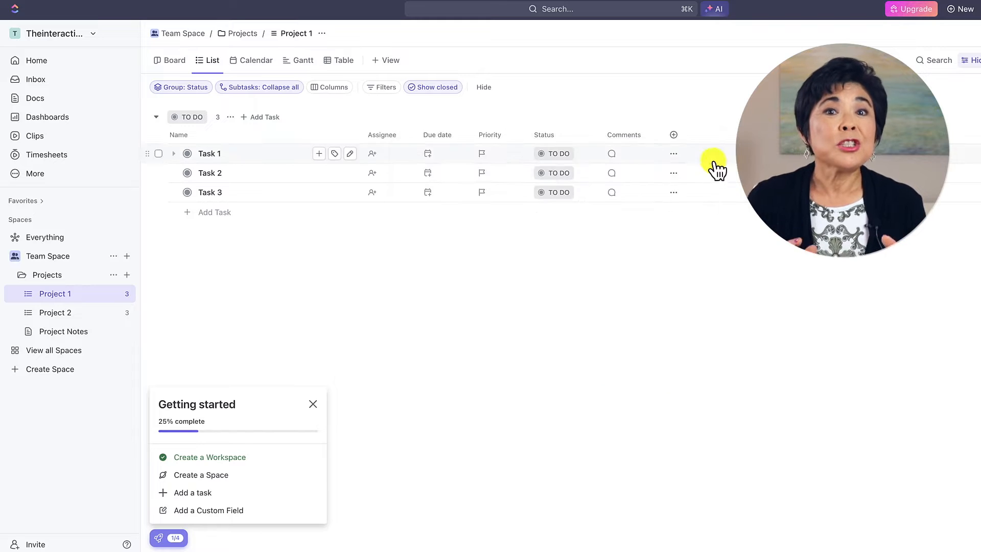
Create a new space named YouTube Creation using the Starter workflow.
click(51, 368)
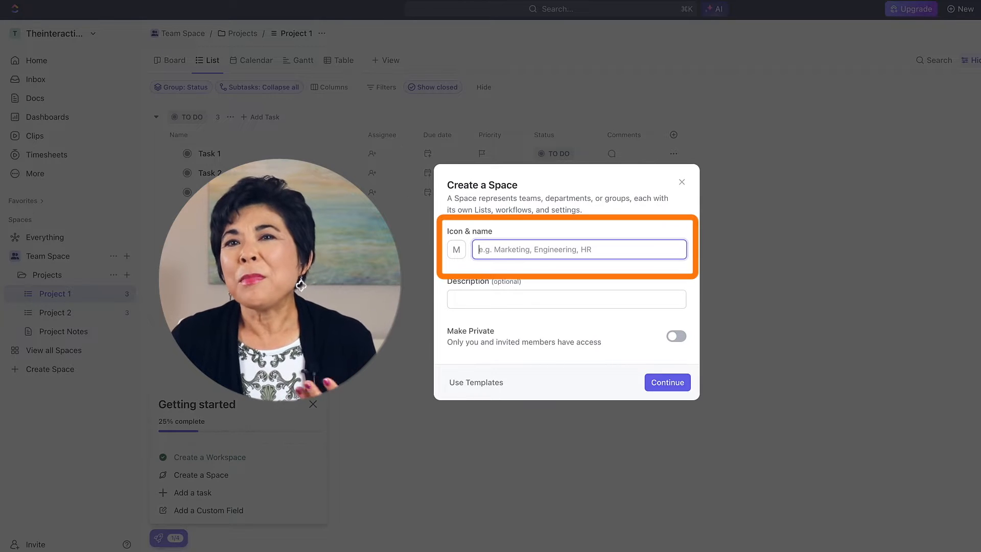
text(YouTube Creation)
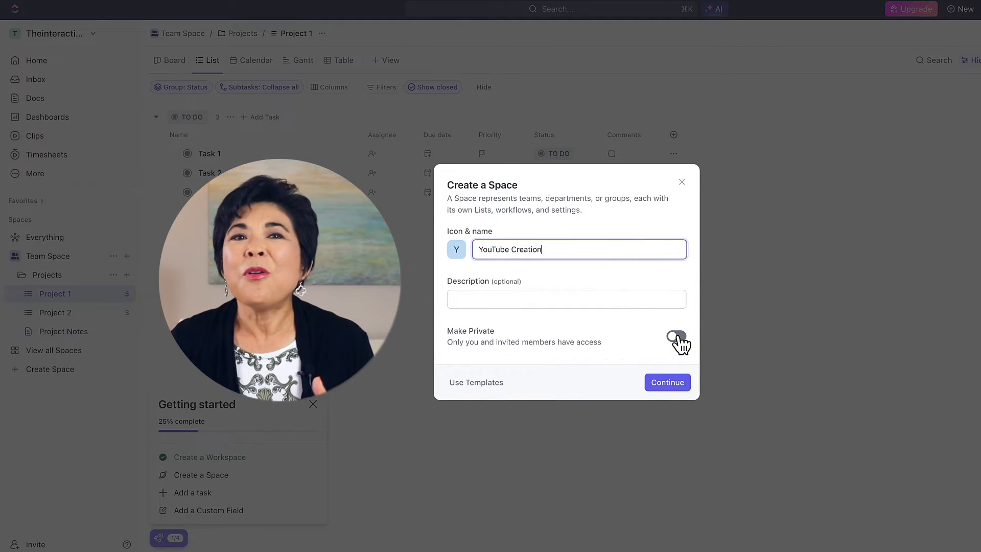
click(667, 385)
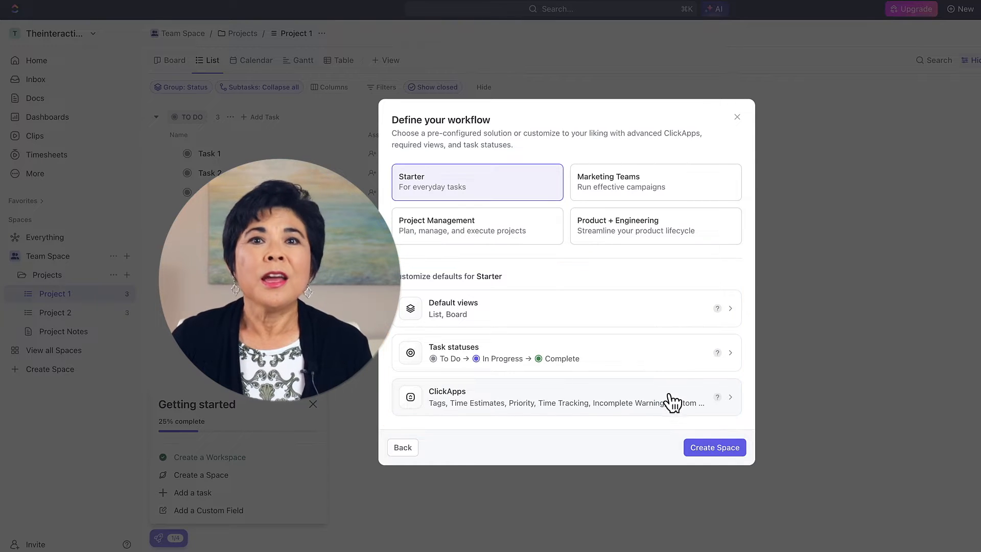
click(710, 447)
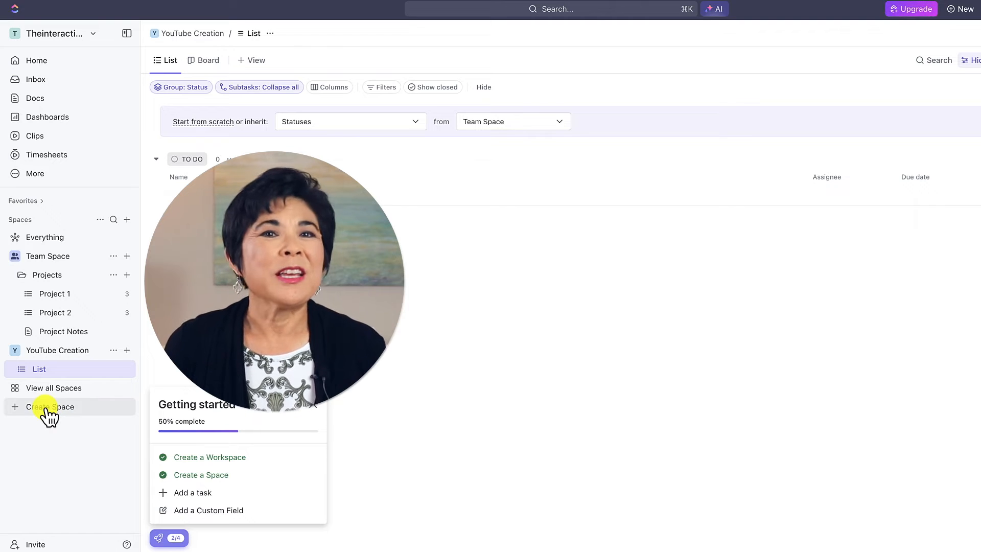
Create a private space named Personal Life using the Starter workflow.
click(48, 409)
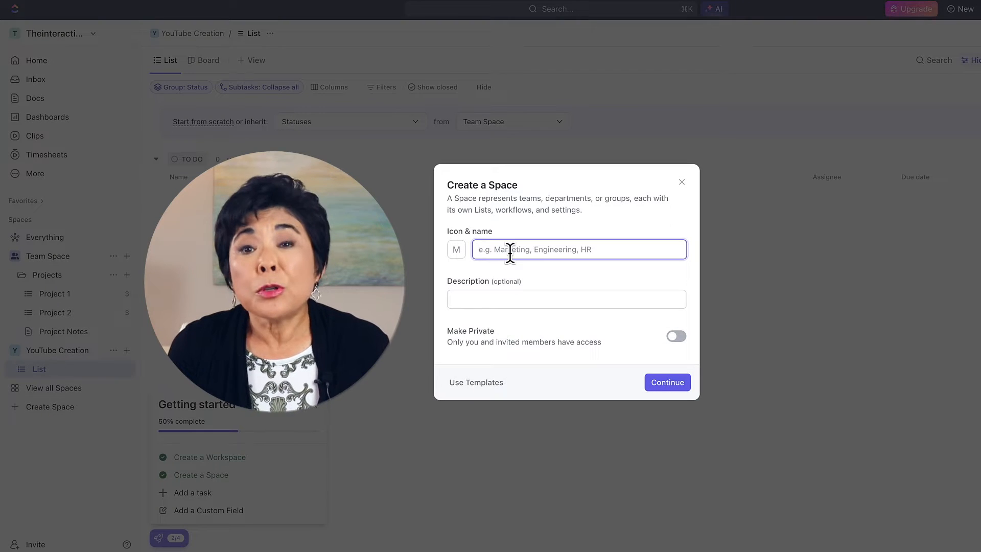
text(Personal Life)
click(676, 336)
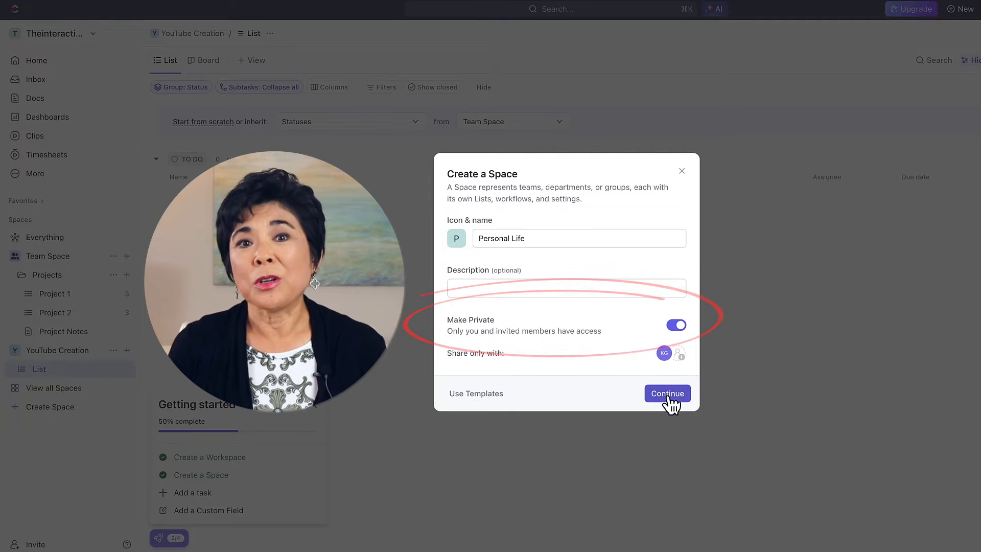
click(668, 397)
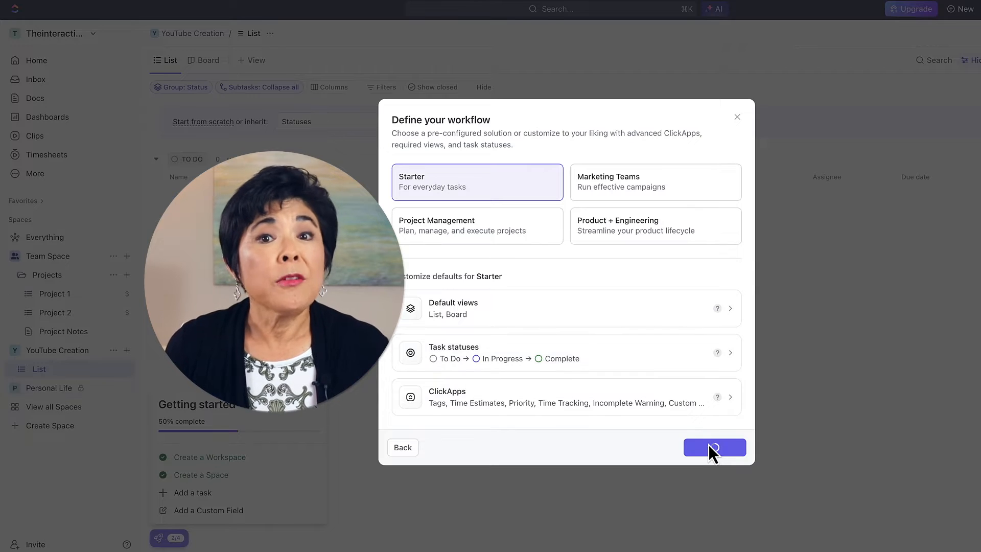
click(709, 446)
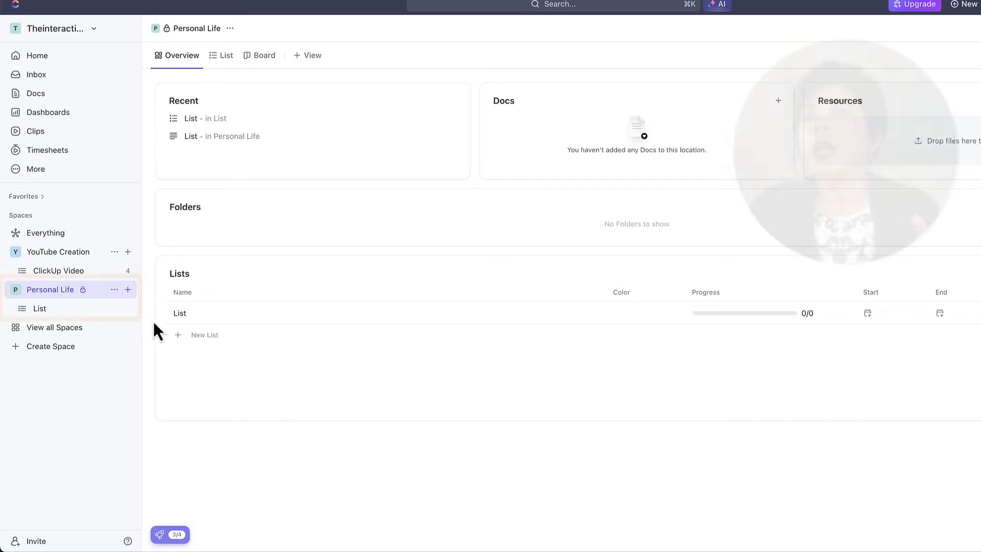
Create a folder named Life Tasks inside the Personal Life space.
click(128, 289)
click(156, 384)
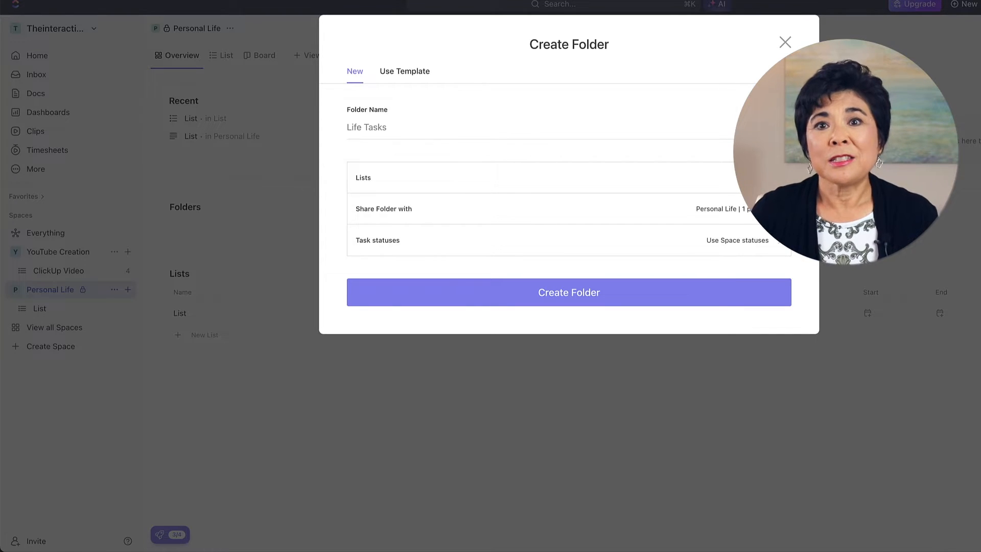
click(564, 293)
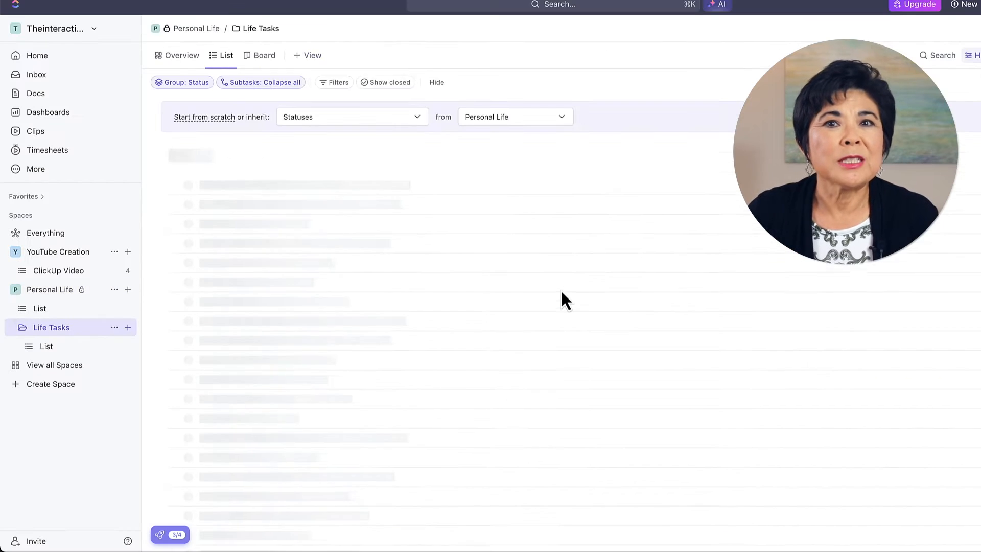
Rename the list inside the Life Tasks folder to One-Time Tasks.
click(47, 326)
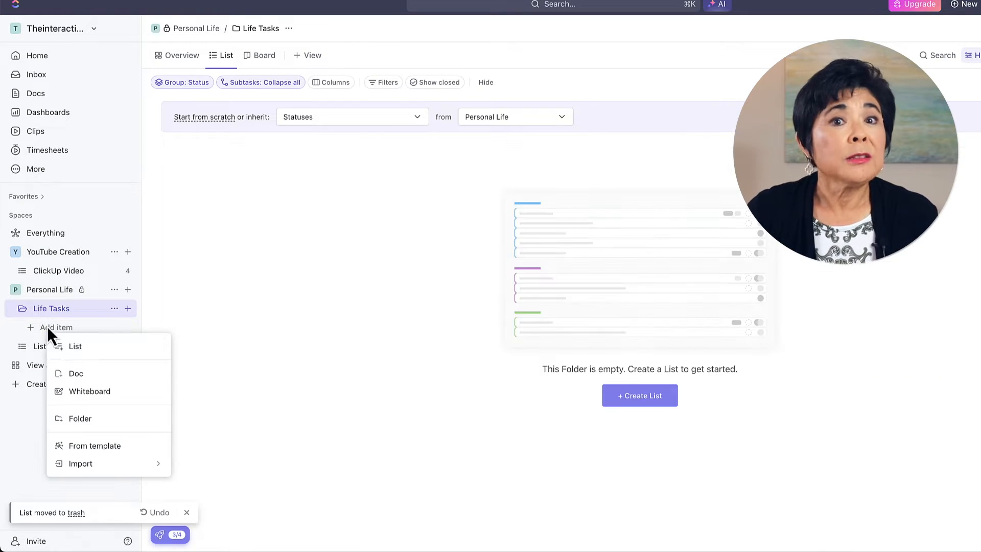
click(72, 343)
text(One-Time Tasks)
click(695, 164)
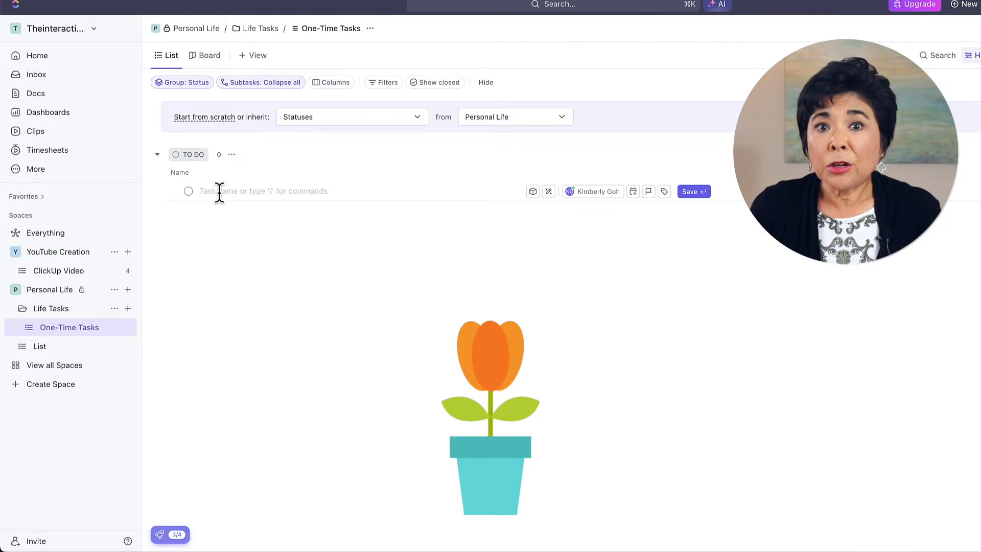
Add tasks plant garden, call plumber and organize shelves to the One-Time Tasks list.
text(plant garden)
key(Return)
text(call plumber)
key(Return)
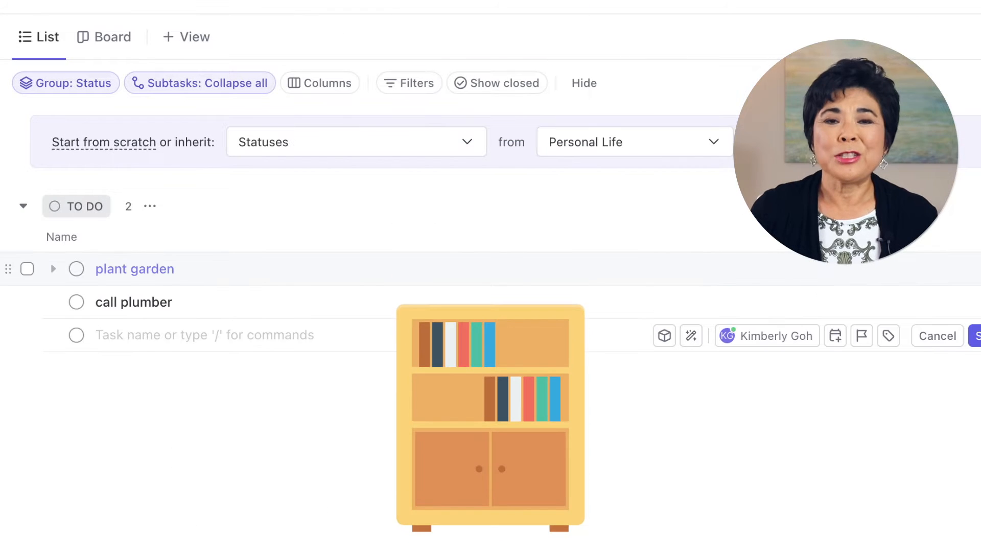
text(organize shelves)
key(Return)
key(Escape)
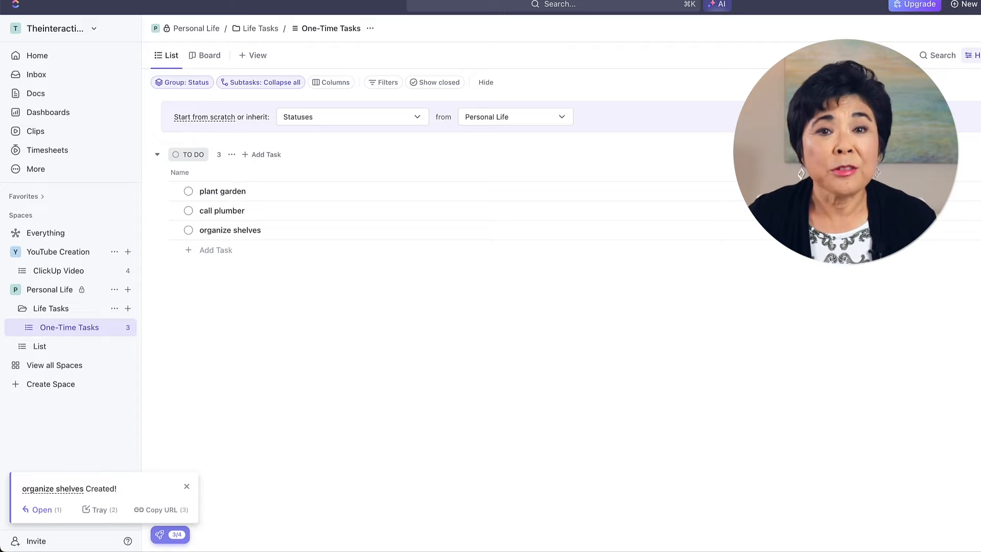
Create a new list named Routine Tasks in the Life Tasks folder.
click(127, 308)
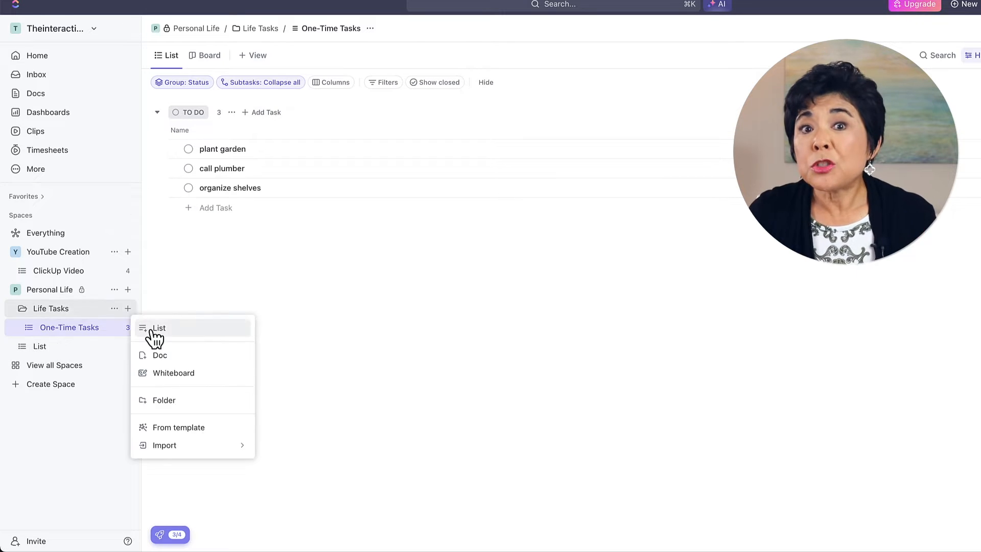
click(152, 330)
text(Routine Tasks)
click(717, 163)
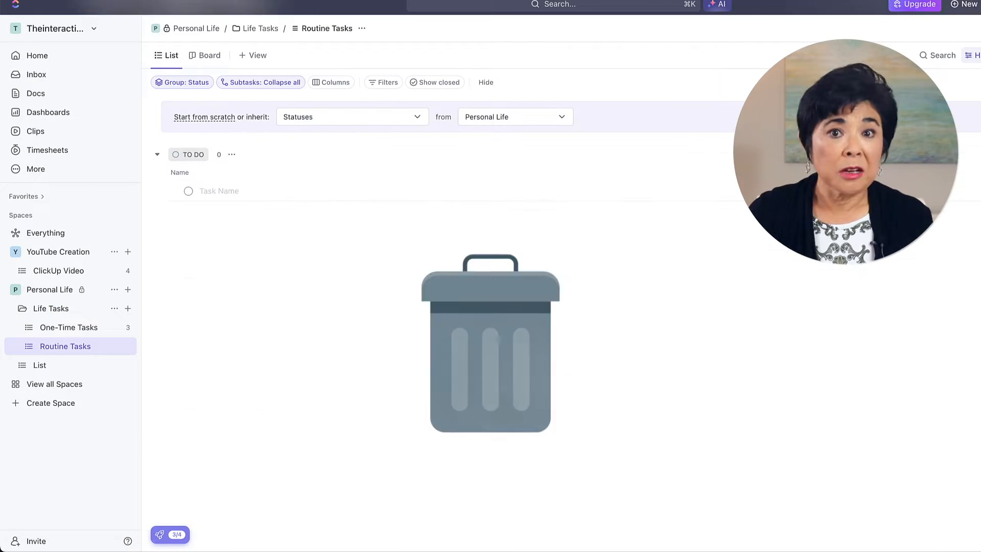
Add tasks Take out the trash and Annual dental cleaning to Routine Tasks.
click(219, 191)
text(Take out the trash)
key(Return)
text(Annuan)
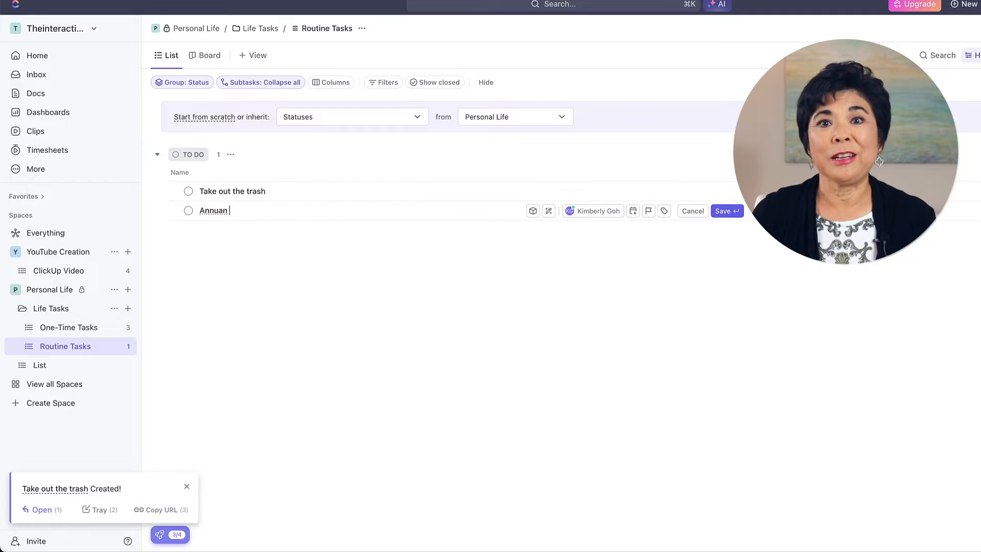
key(BackSpace)
key(BackSpace)
text(l dental cleaning)
key(Return)
click(692, 230)
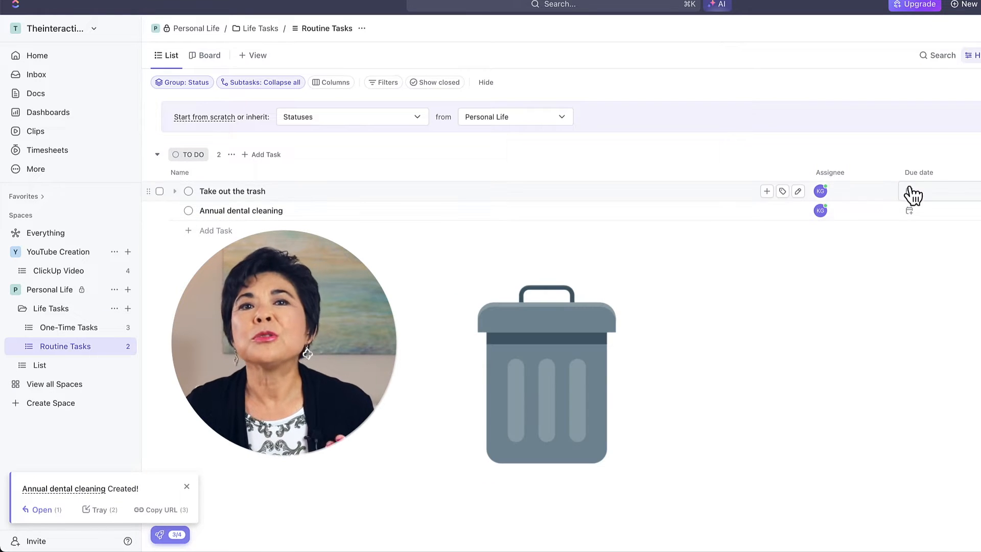
Set Take out the trash due Monday as a recurring task.
click(909, 191)
text(Mon)
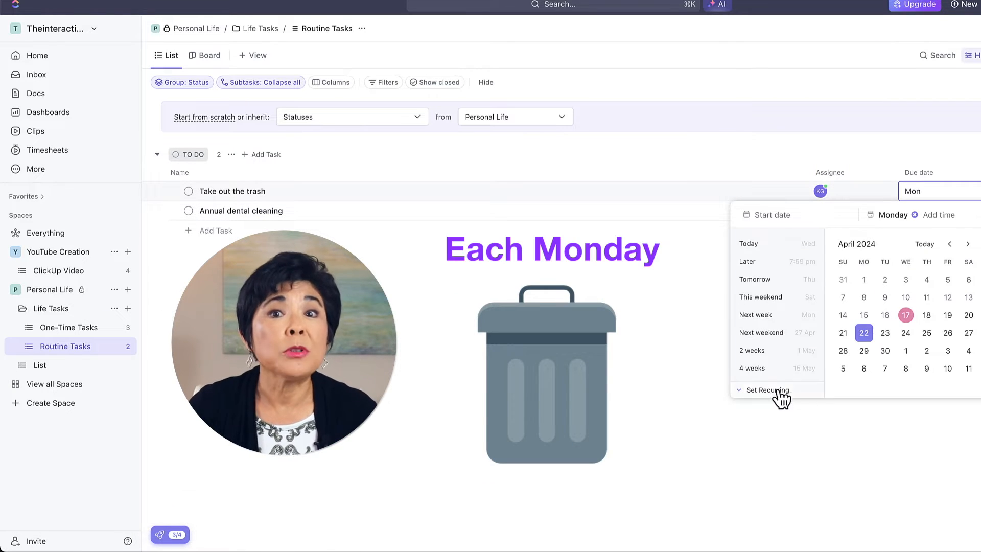
click(780, 392)
click(820, 377)
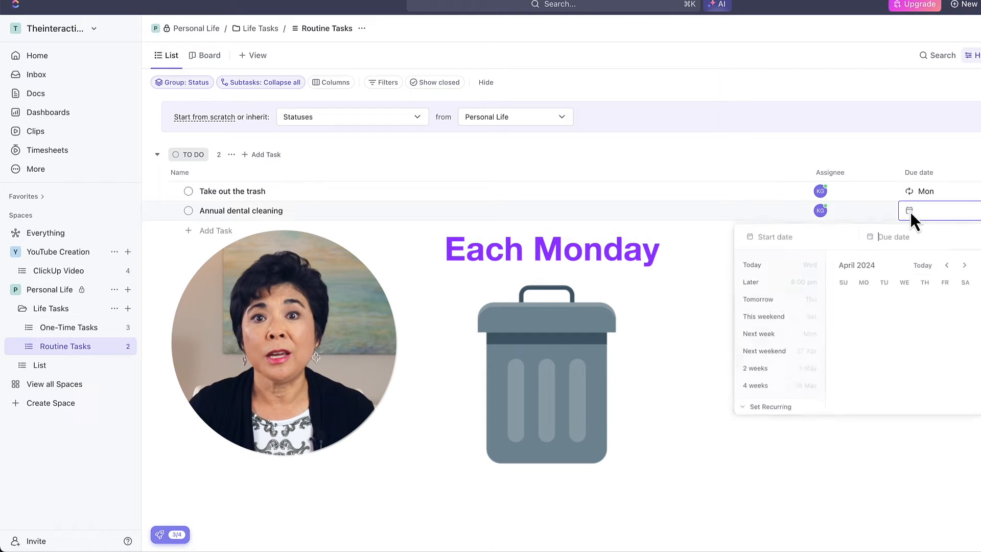
Set Annual dental cleaning due Apr 27 as a recurring task.
click(913, 212)
click(969, 352)
click(776, 411)
click(807, 278)
click(807, 357)
click(819, 398)
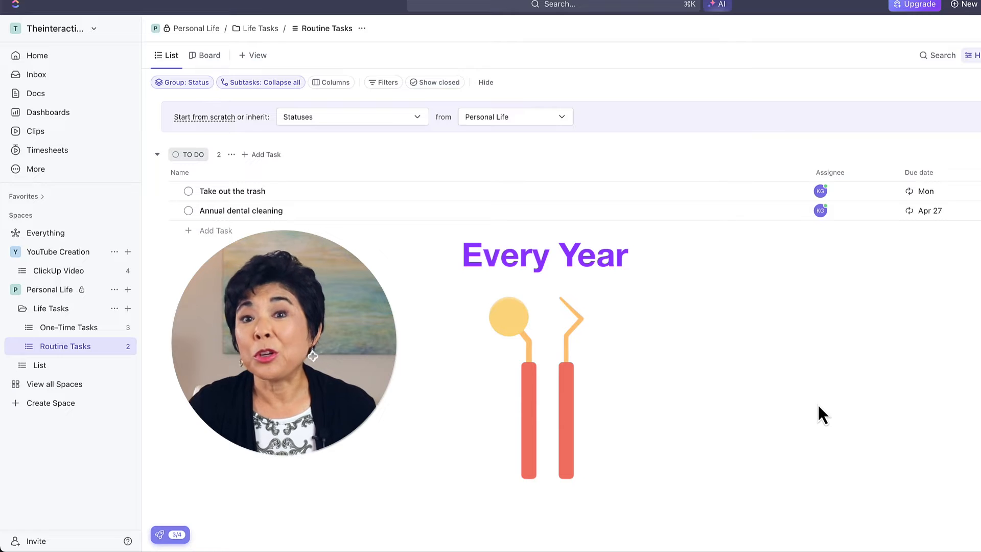
Create a new list named Ideas to Try in the Life Tasks folder.
click(128, 308)
click(153, 331)
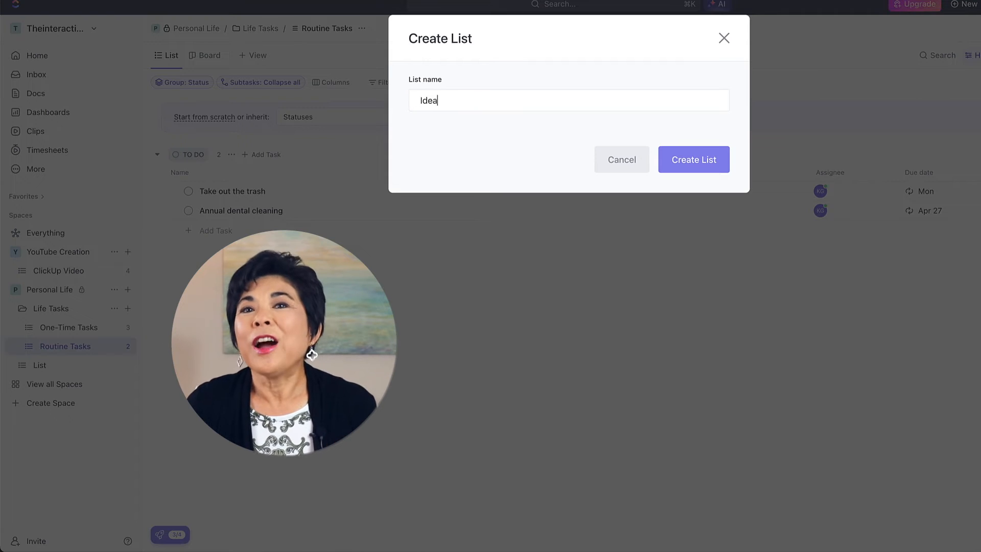
click(671, 171)
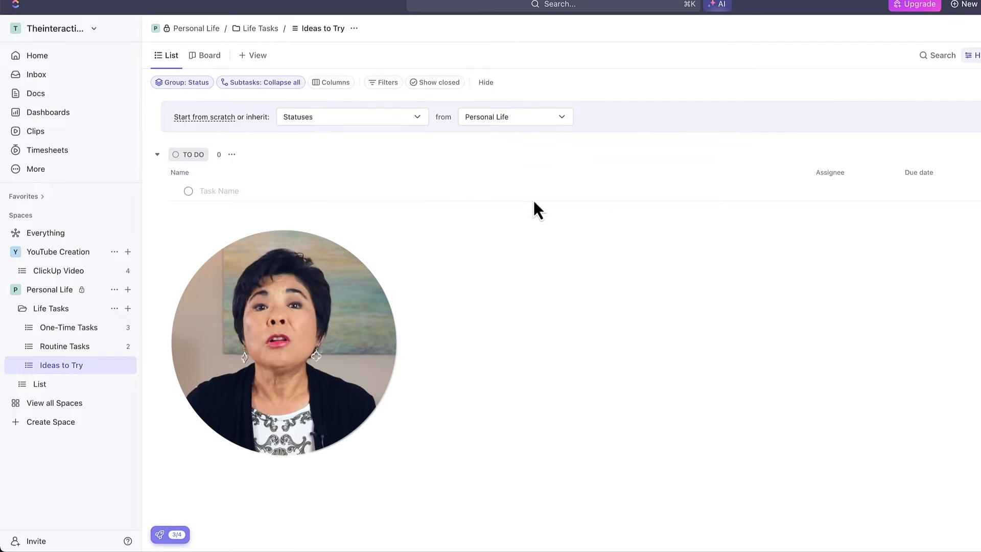
Add tasks Research new vacation spots and one beginning Check out the latest to Ideas to Try.
click(308, 192)
text(Research)
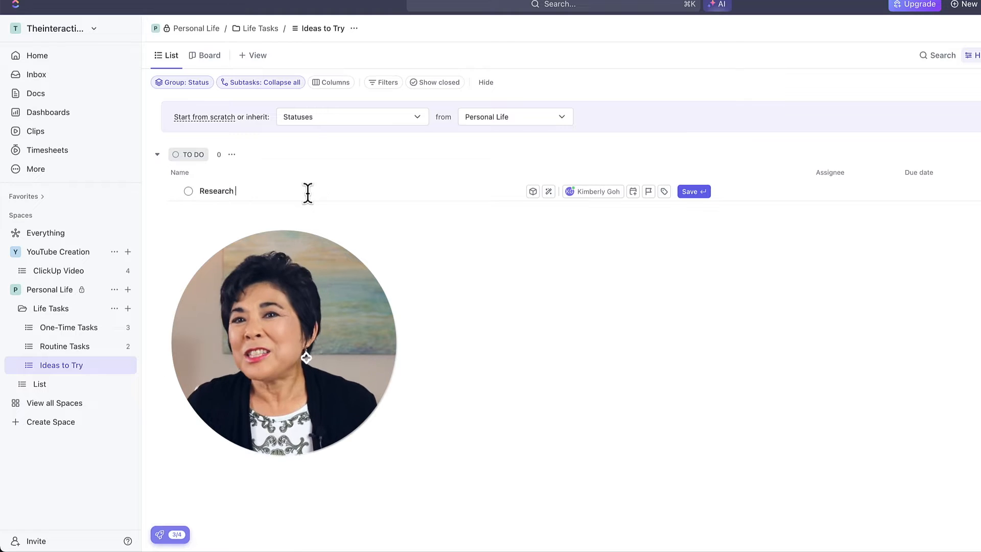
text( new vacation spots)
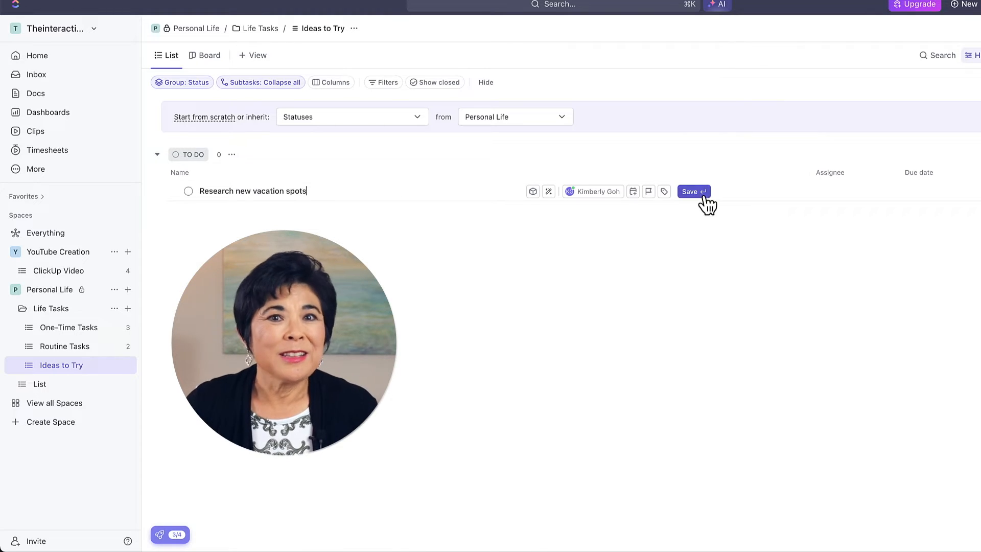
click(696, 193)
text(Check out the latest resturant)
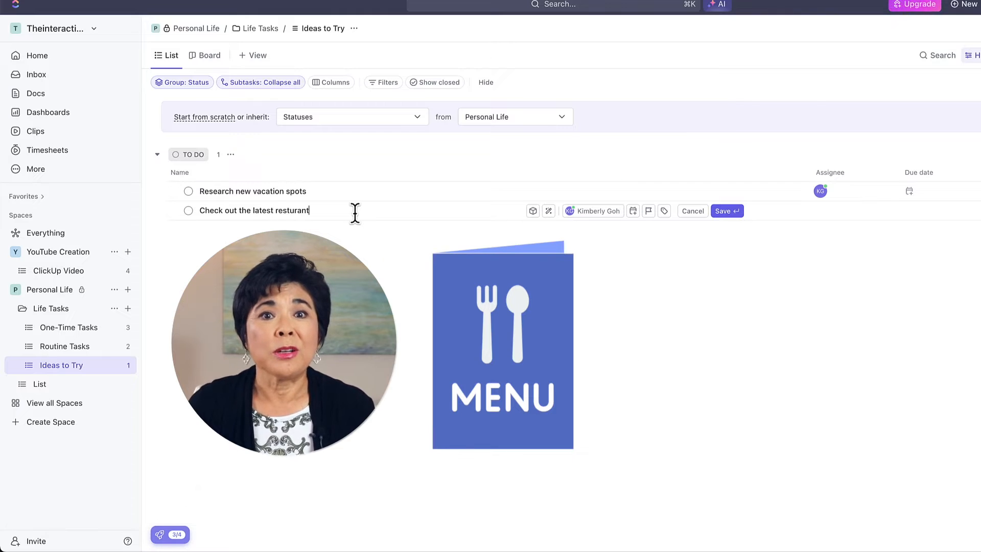
key(Return)
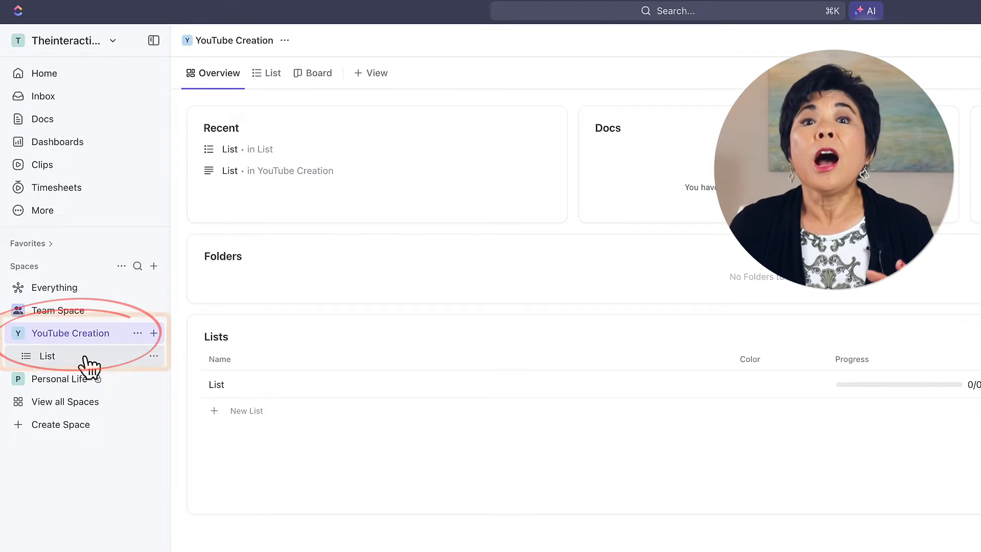
Add a task Research topic to the list in the YouTube Creation space.
click(47, 358)
text(Research topic)
key(Return)
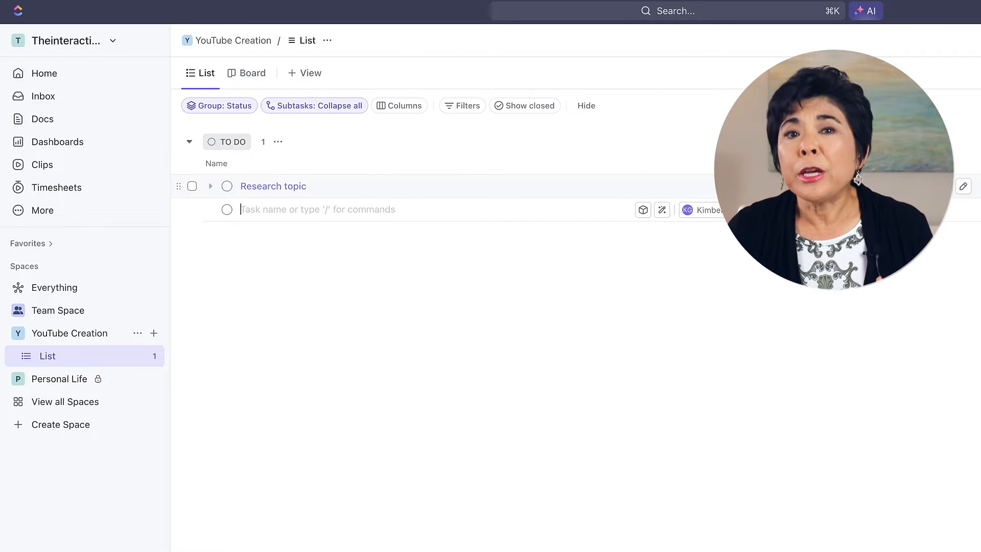
Add tasks write script, film video, edit video, create thumbnail and upload to youtube to the list.
text(write script)
key(Return)
text(film video)
key(Return)
text(edit video)
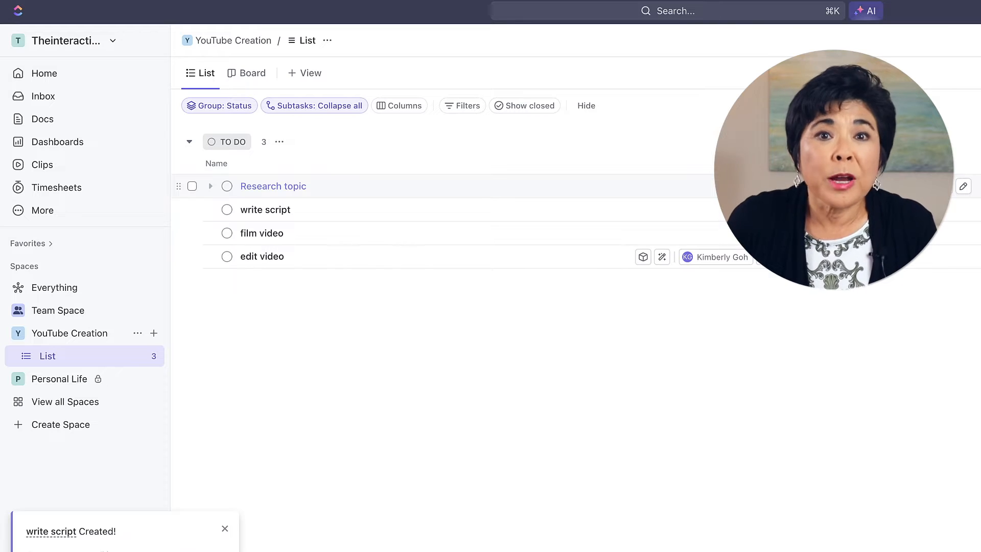
key(Return)
text(create thum)
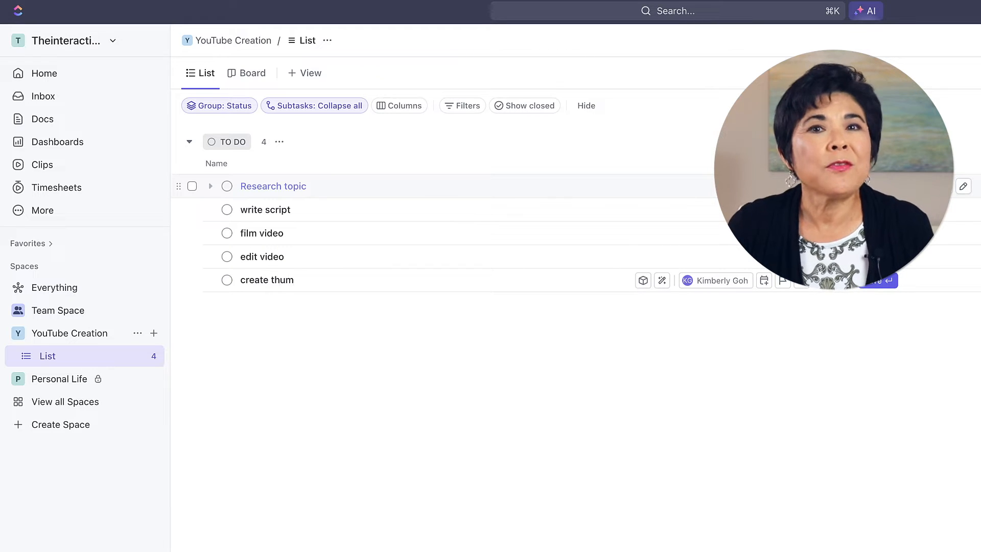
text(bnail)
key(Return)
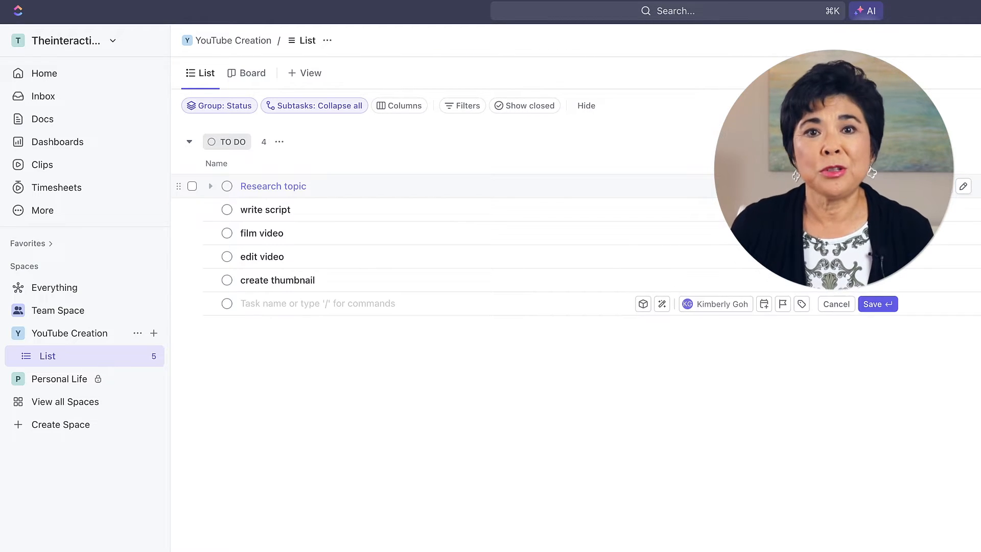
text(upload to youtube)
key(Return)
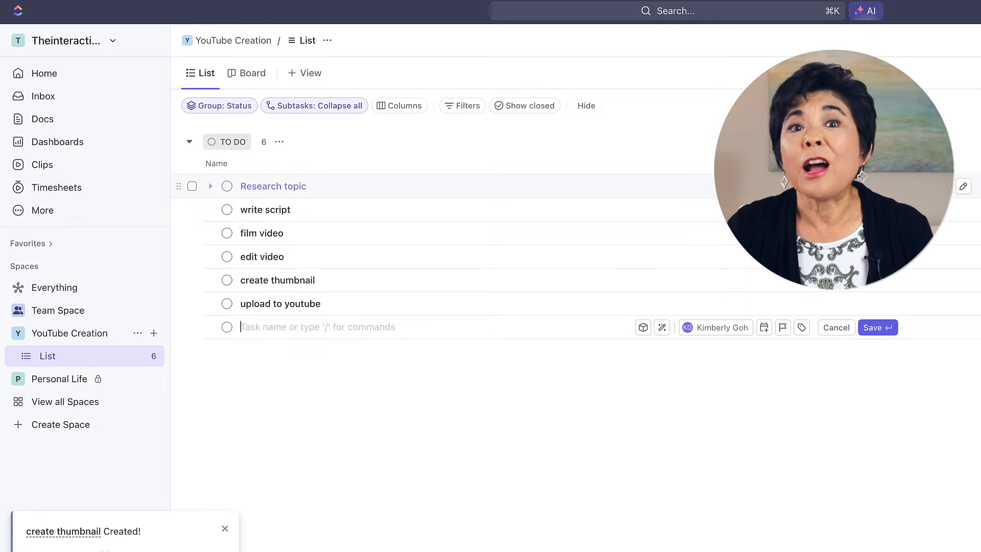
click(836, 327)
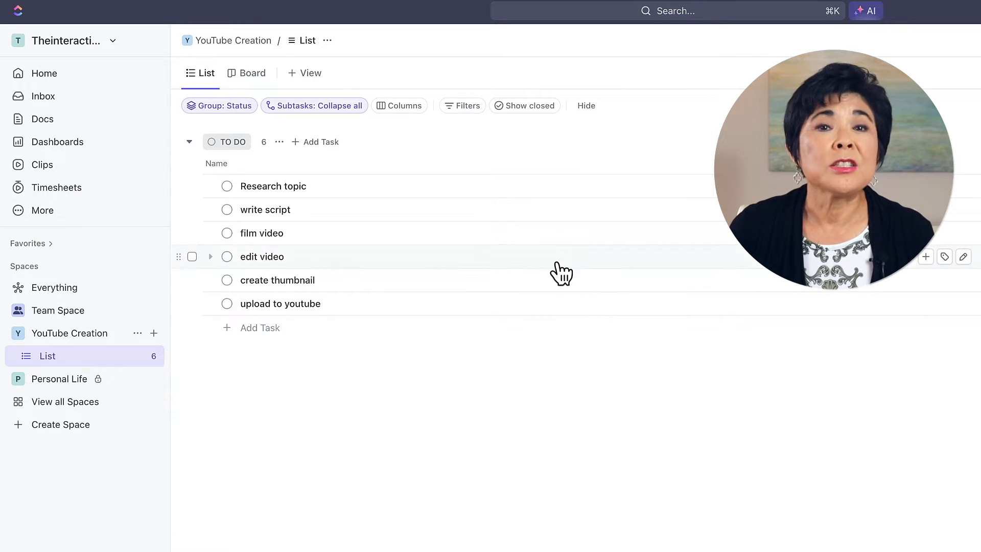
Open Research topic and add subtasks read articles, watch other youtube videos on this topic, and talk to experts in the field about the topic.
click(284, 184)
click(379, 351)
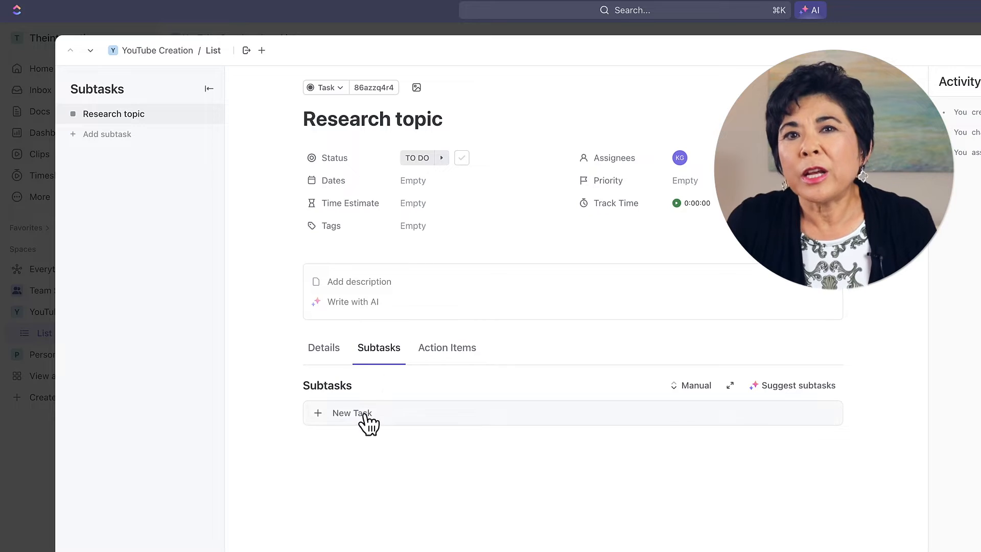
click(361, 413)
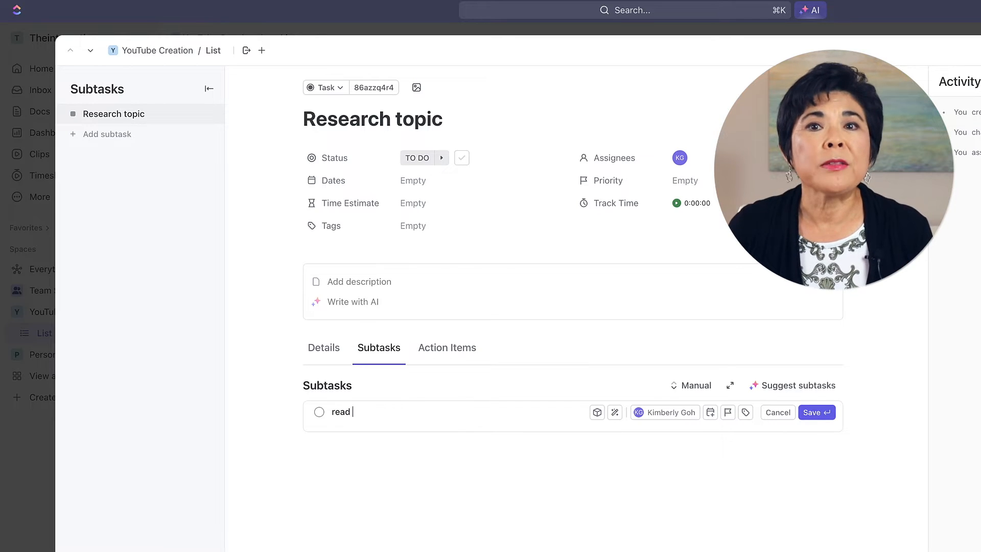
text(read articles)
key(Return)
text(watch other youtube videos on this topic)
key(Return)
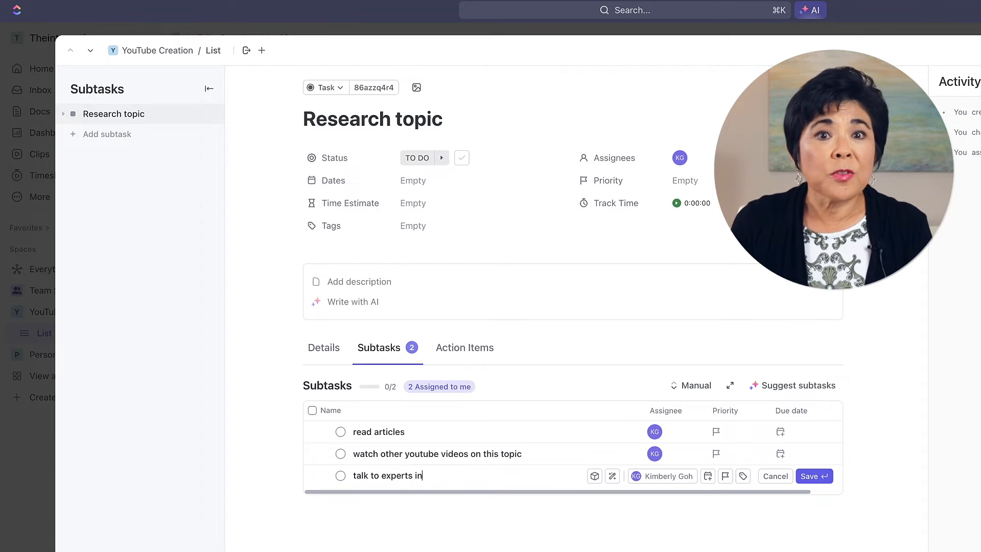
text(the topic)
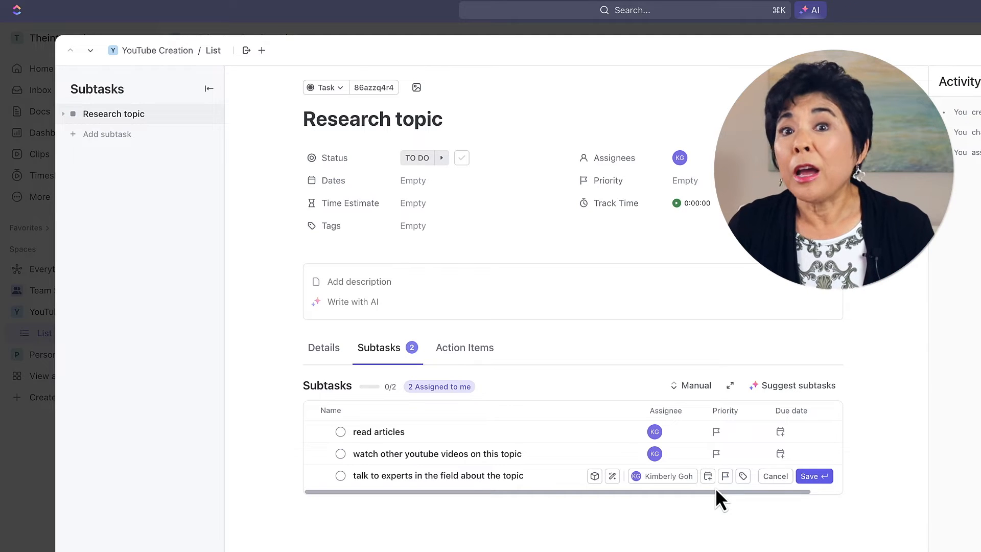
key(Return)
Set the read articles subtask to Urgent priority and the other two subtasks to Normal.
click(719, 432)
click(741, 464)
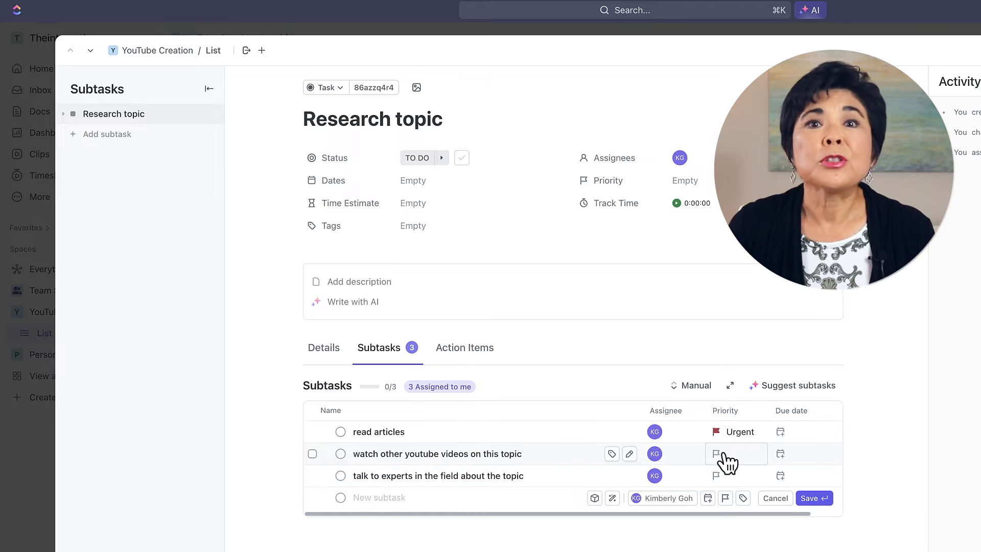
click(720, 455)
click(741, 518)
click(716, 475)
click(745, 545)
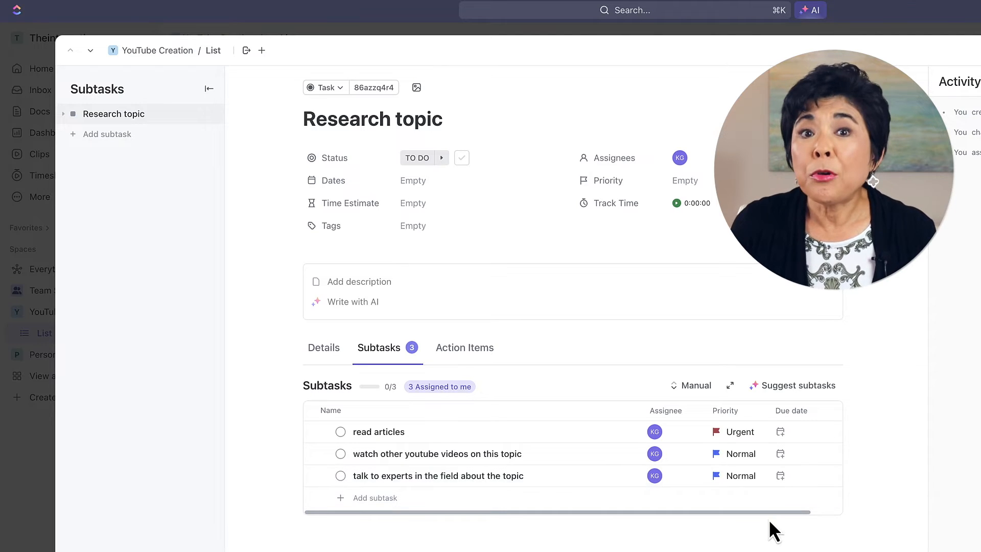
click(781, 433)
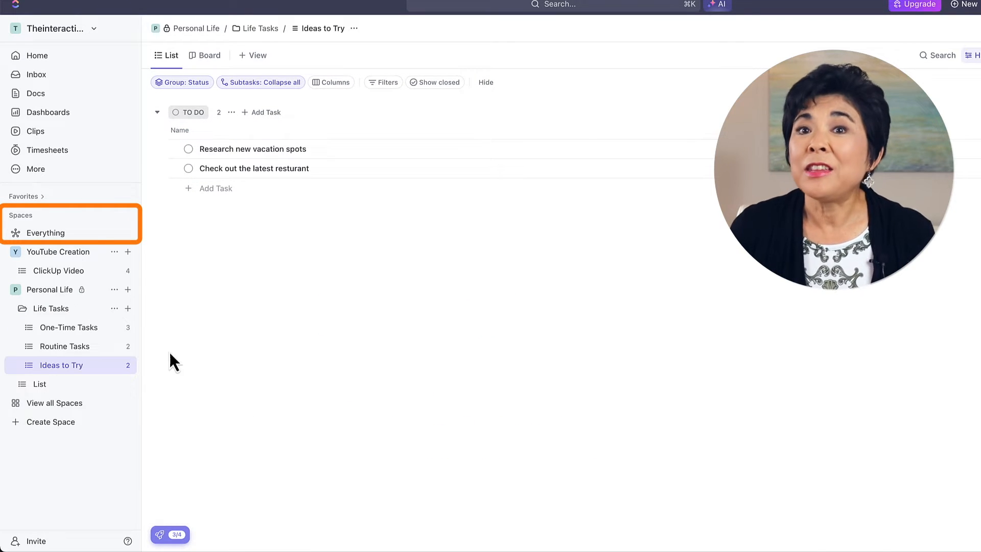
Open the Everything view and scroll through the tasks from all spaces.
click(47, 237)
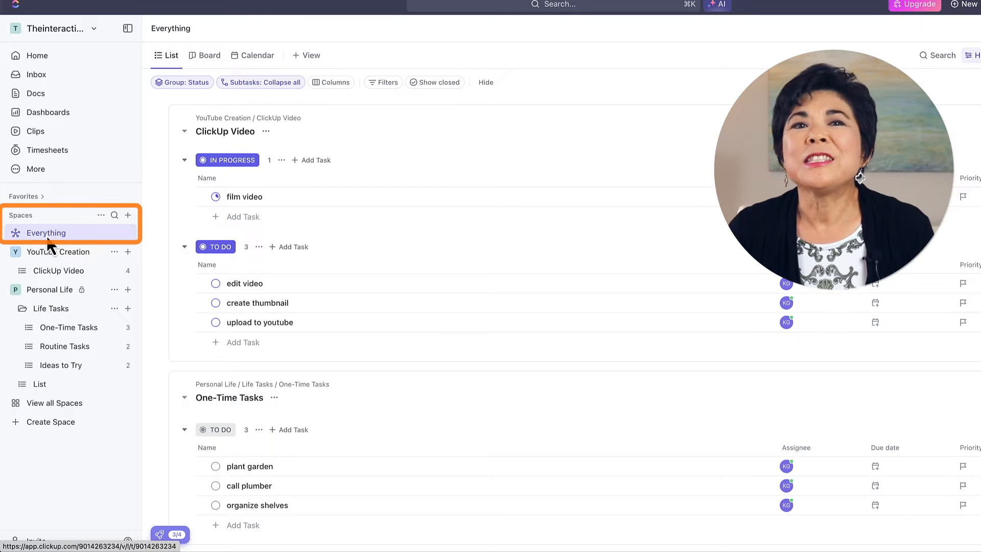
scroll(560, 317, down, 1)
scroll(561, 317, down, 6)
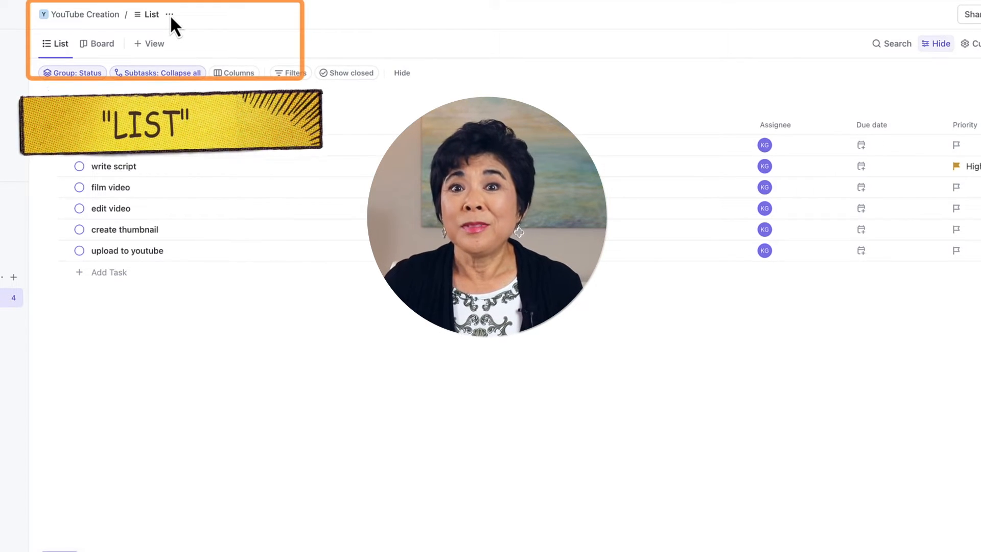
Rename the YouTube Creation list to ClickUp Video.
click(170, 15)
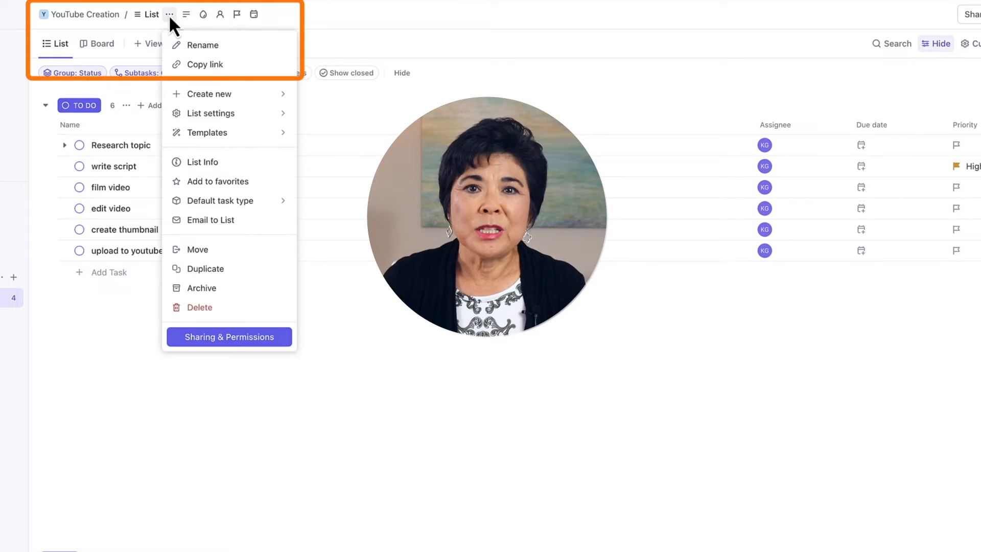
click(188, 45)
text(ClickUp Video)
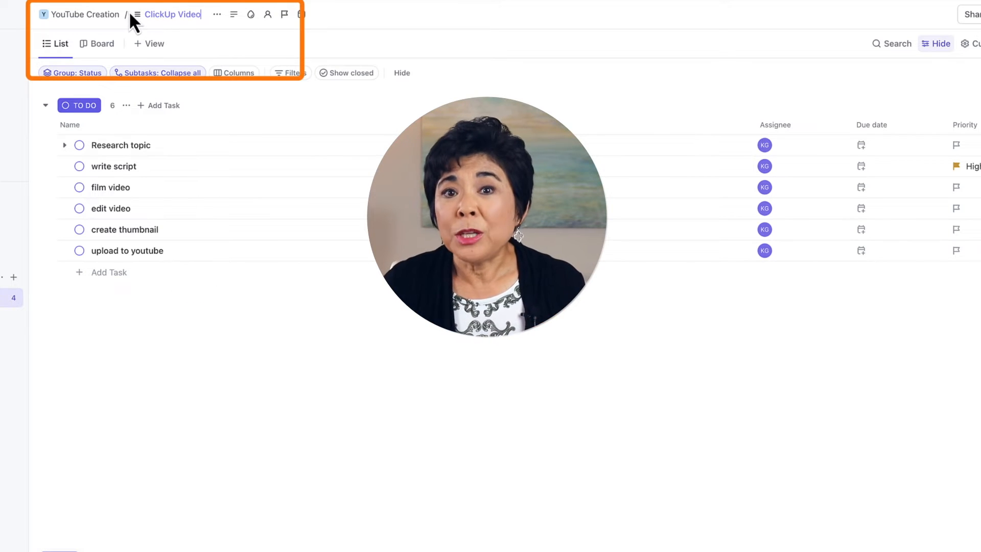
key(Return)
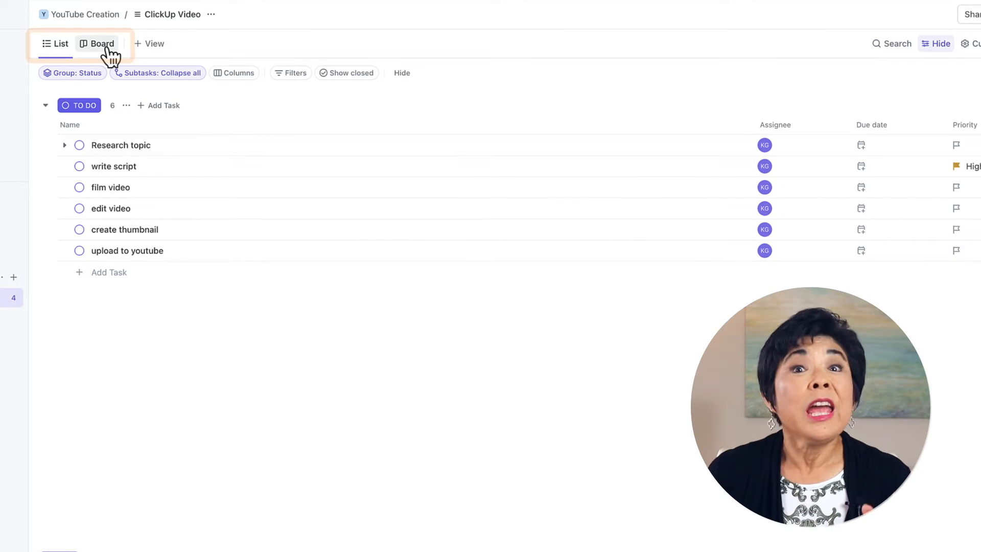
Switch to Board view and close the Research topic and write script tasks.
click(106, 47)
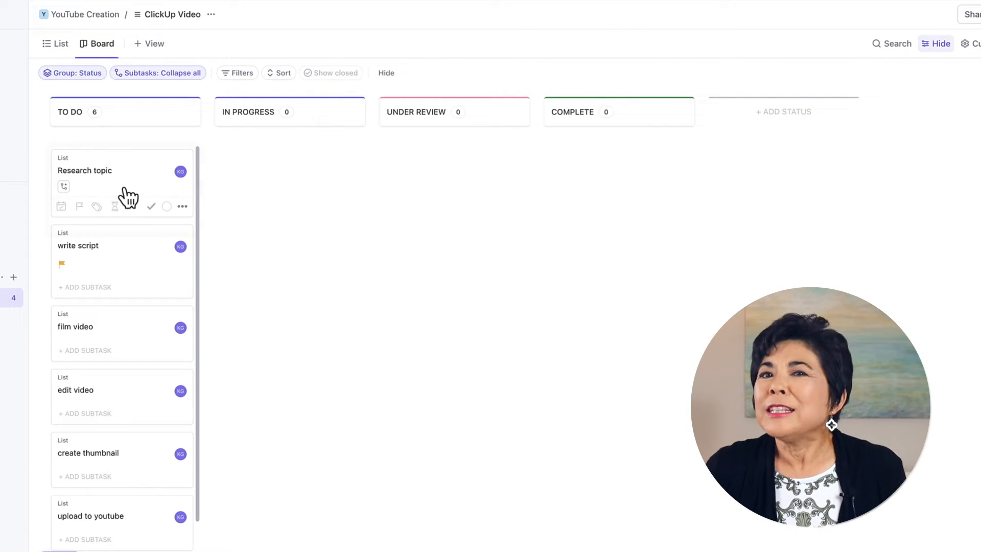
click(150, 207)
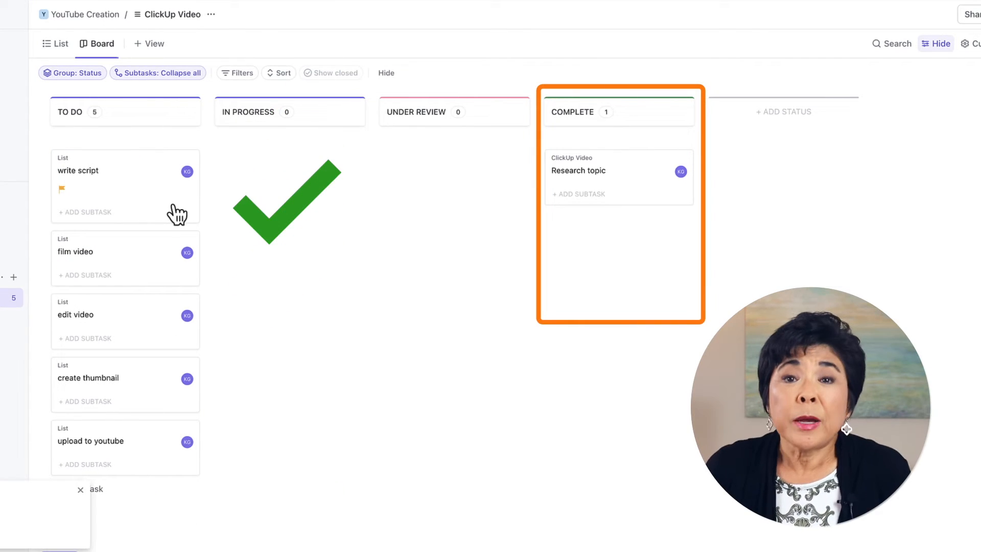
mouse_move(146, 215)
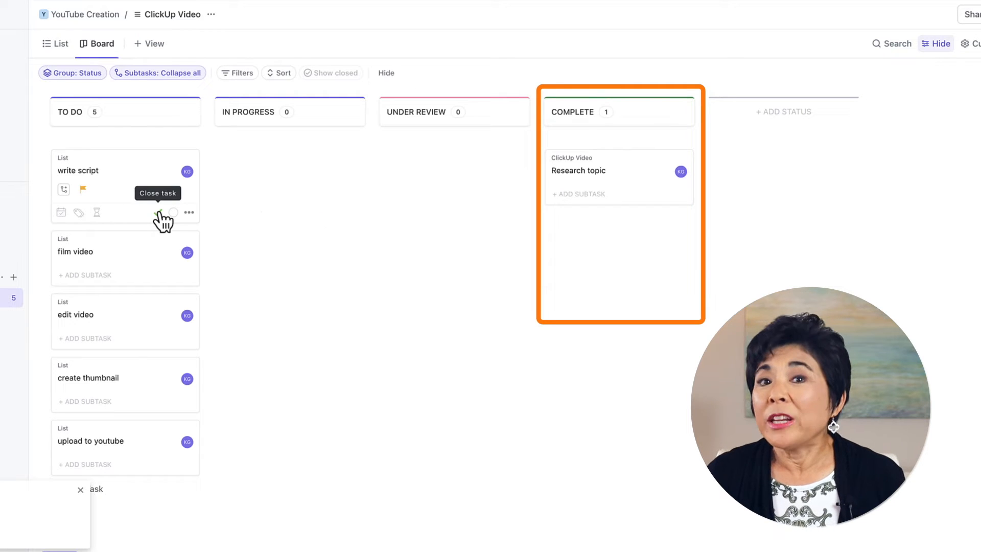
click(166, 212)
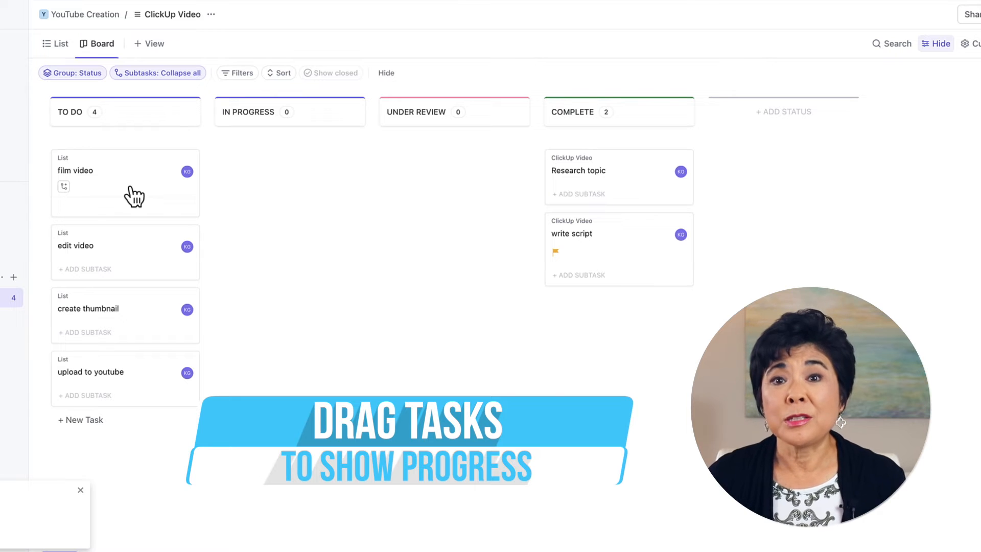
Move the film video task into In Progress.
drag(132, 192, 312, 204)
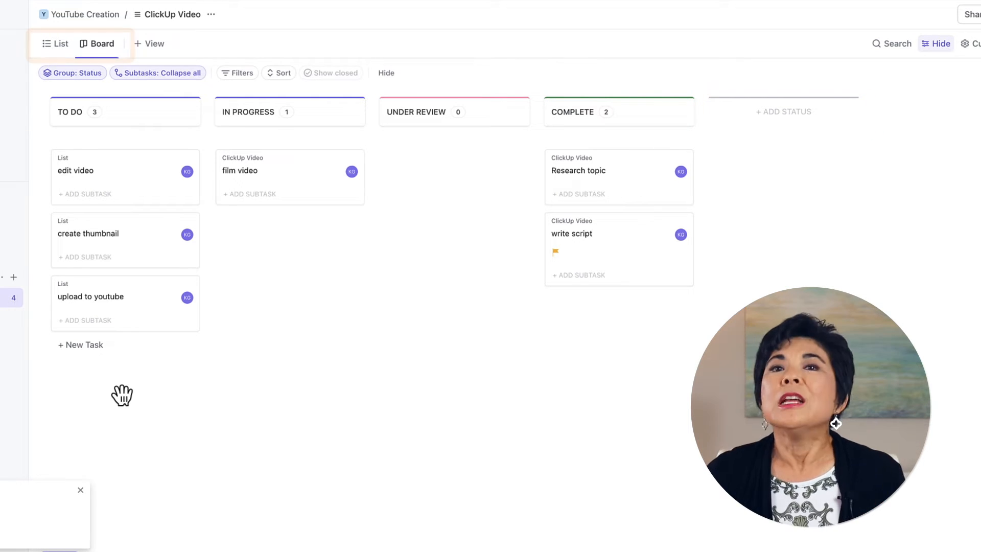
Return to List view and toggle the display of closed tasks on and off.
click(57, 45)
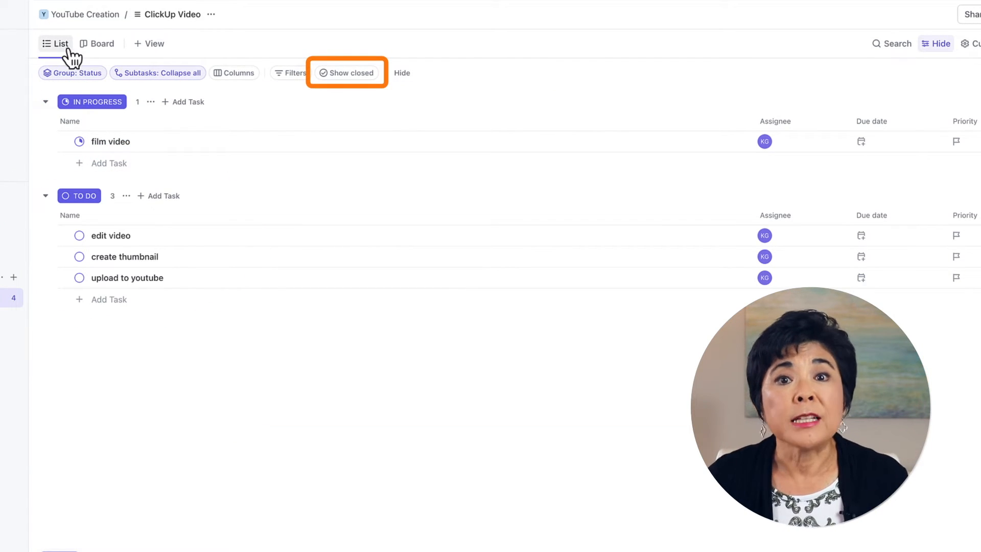
click(350, 79)
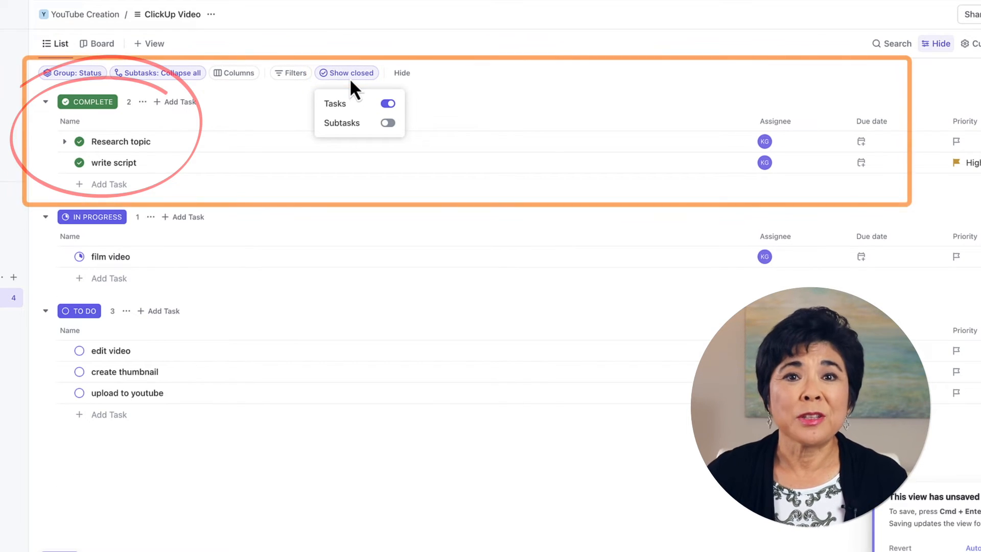
click(350, 77)
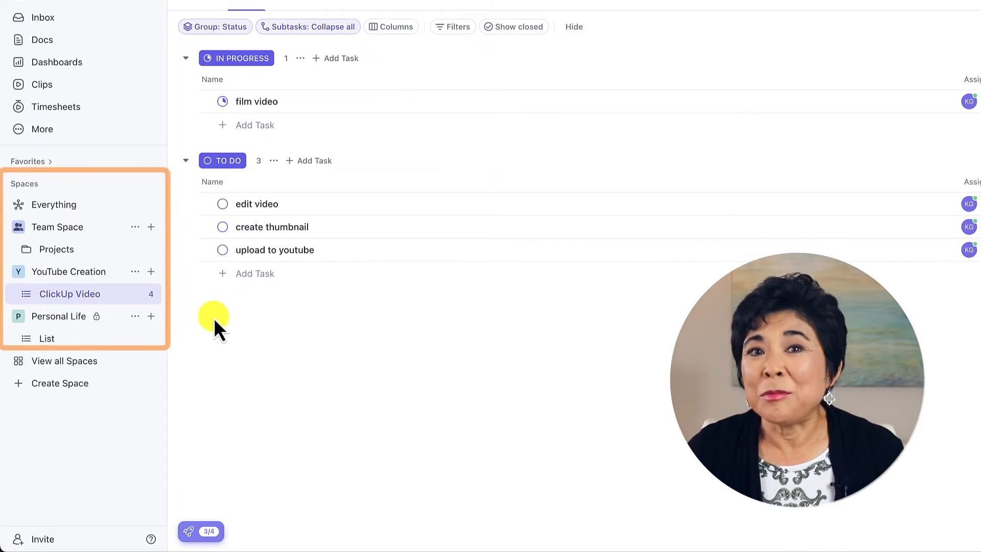
Delete the Team Space space, confirming by entering its name Team Space.
click(135, 227)
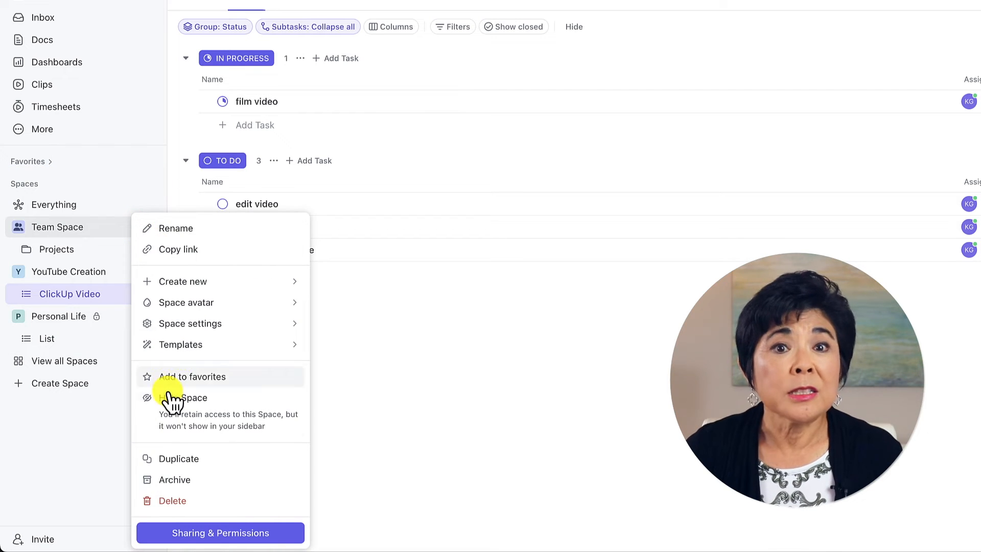
click(169, 502)
click(613, 96)
text(Team Space)
click(722, 147)
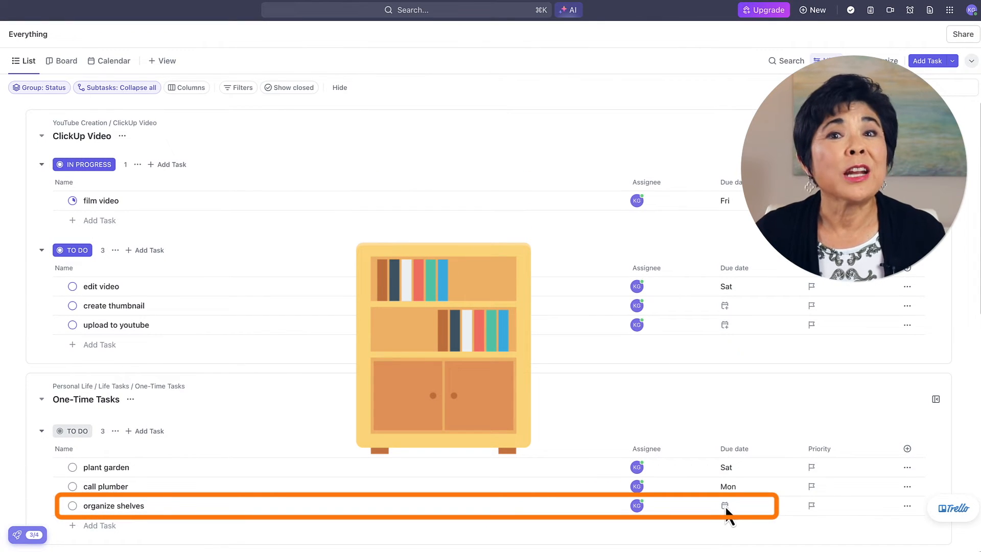
Set the organize shelves task's due date to today, April 17.
click(725, 506)
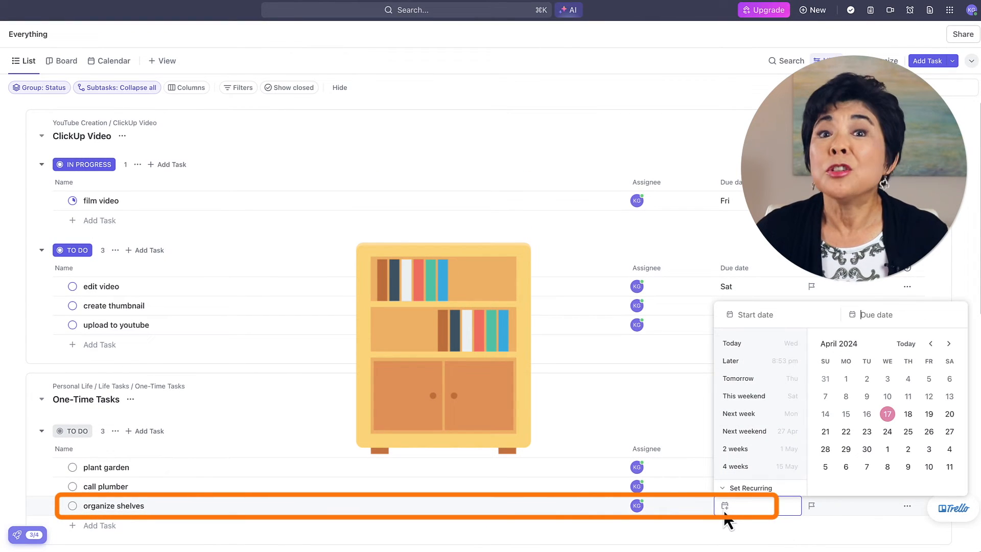
click(887, 415)
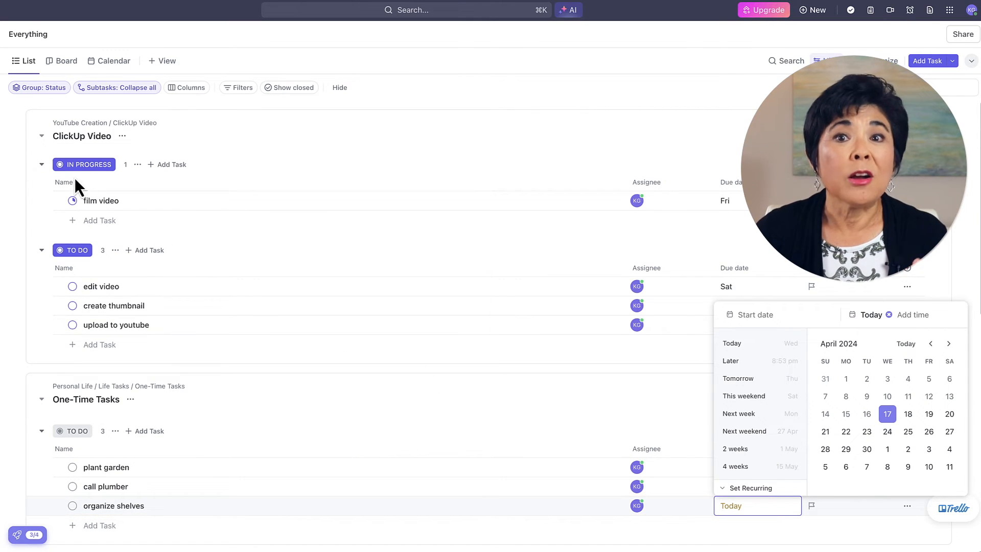
Go to Home and remove the Recents card.
click(44, 61)
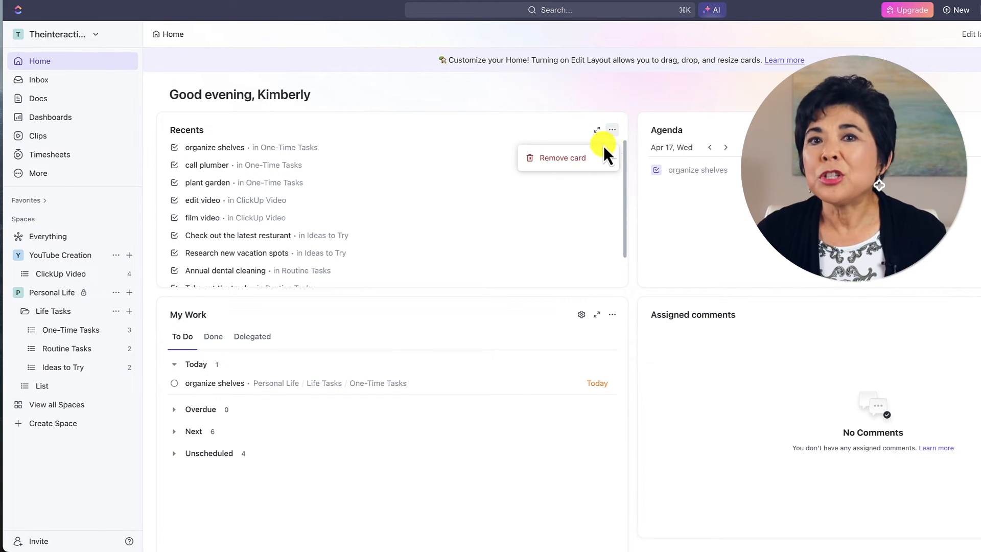
click(564, 159)
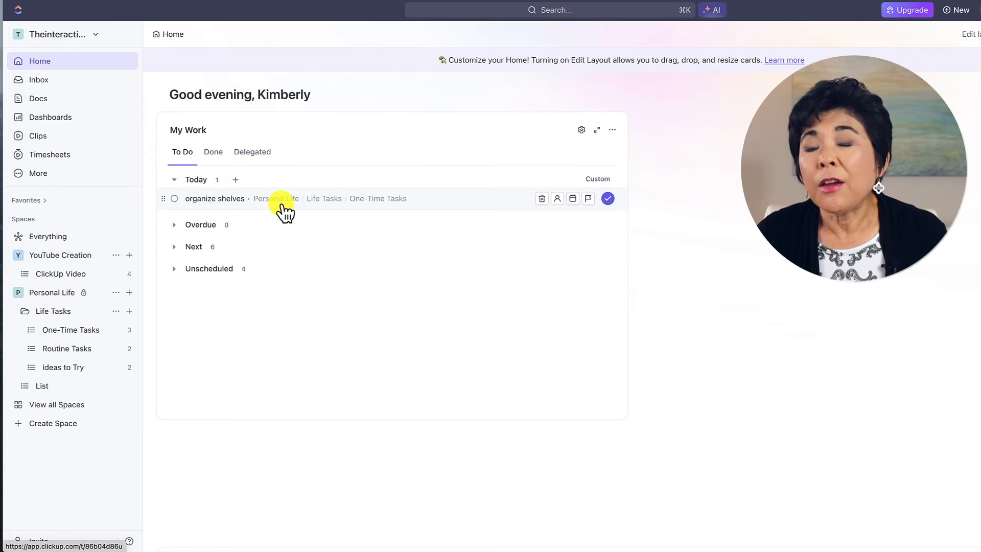
Expand the Next and Unscheduled groups in the My Work card and scroll through them.
click(174, 247)
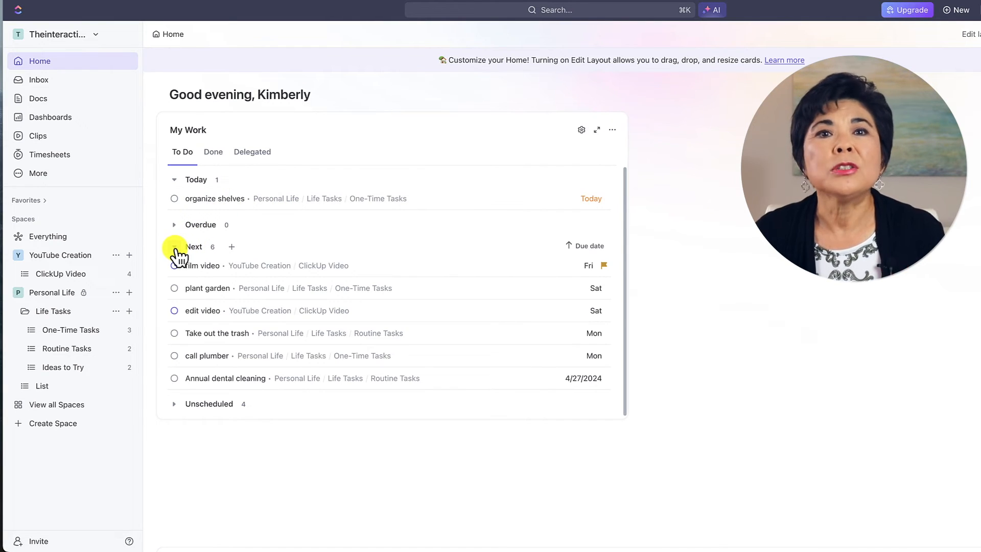
click(174, 404)
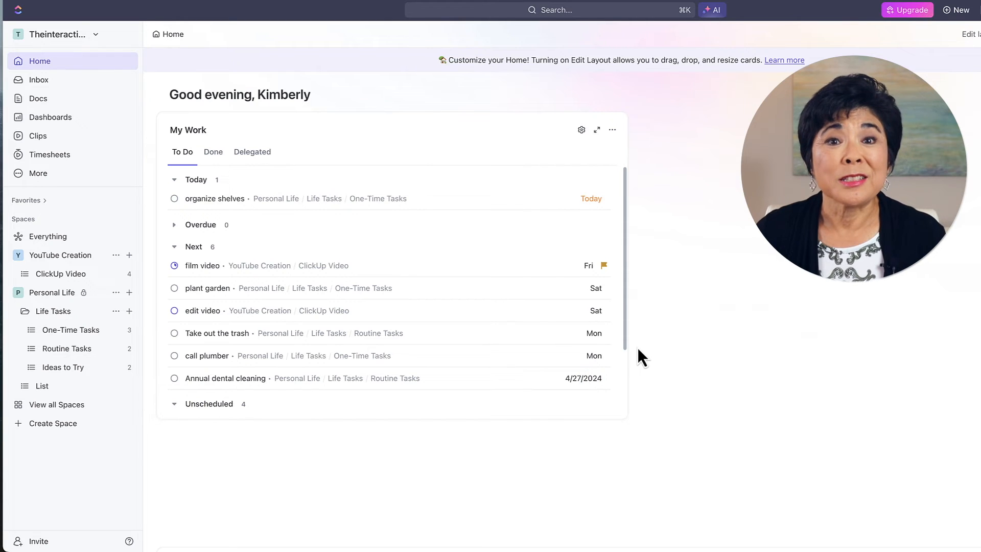
drag(626, 345, 617, 424)
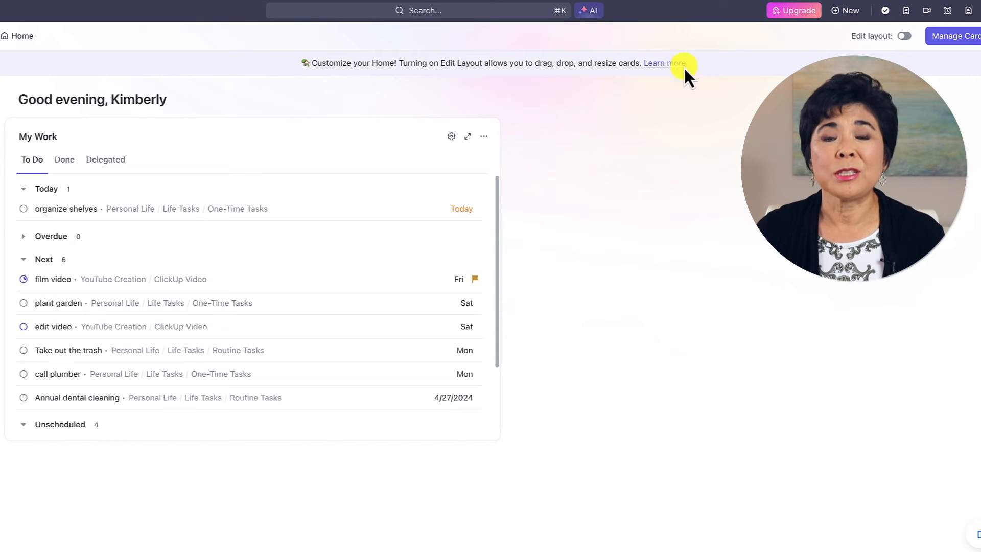
Enable Edit layout and resize the My Work card on Home.
click(903, 36)
drag(497, 437, 690, 550)
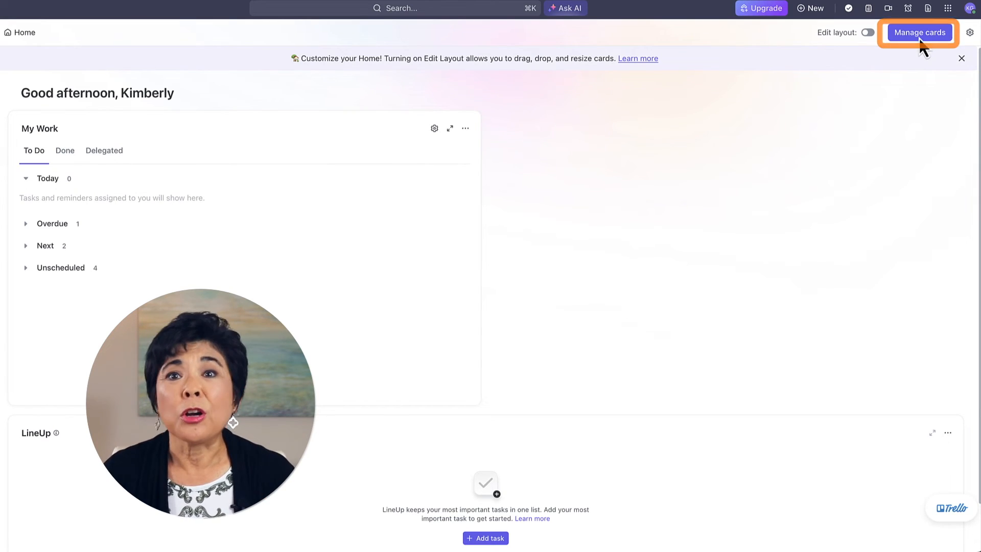
Add the Agenda card to Home from the card manager and close it.
click(919, 33)
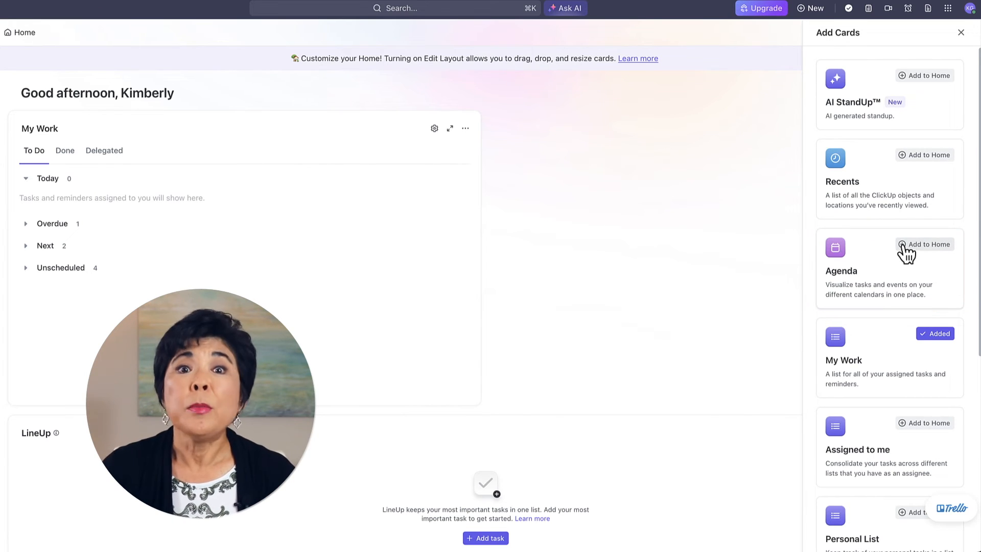
click(903, 245)
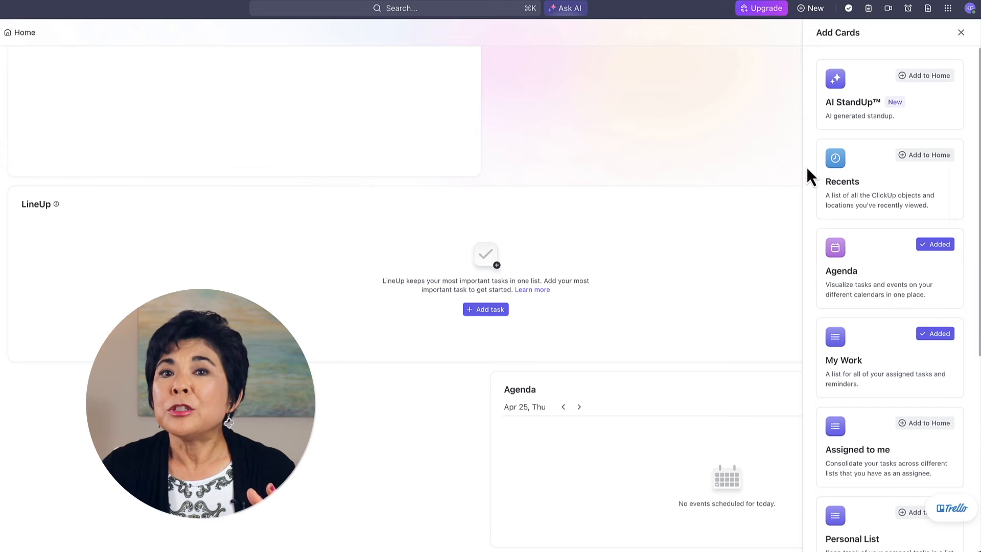
click(960, 33)
Turn on Edit layout, move the Agenda card up beside the My Work card, and turn Edit layout off.
drag(639, 383, 636, 147)
click(868, 33)
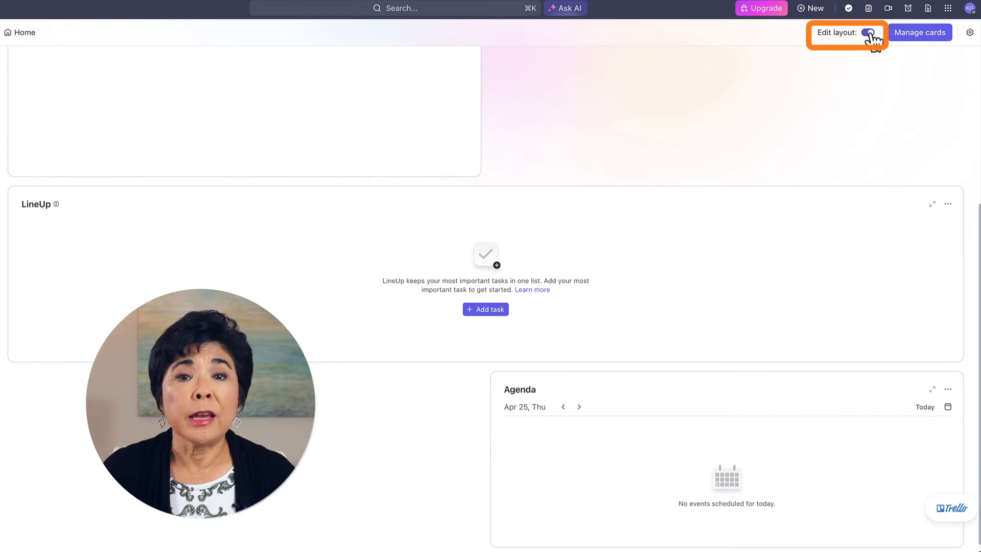
drag(753, 405, 749, 104)
drag(720, 235, 715, 342)
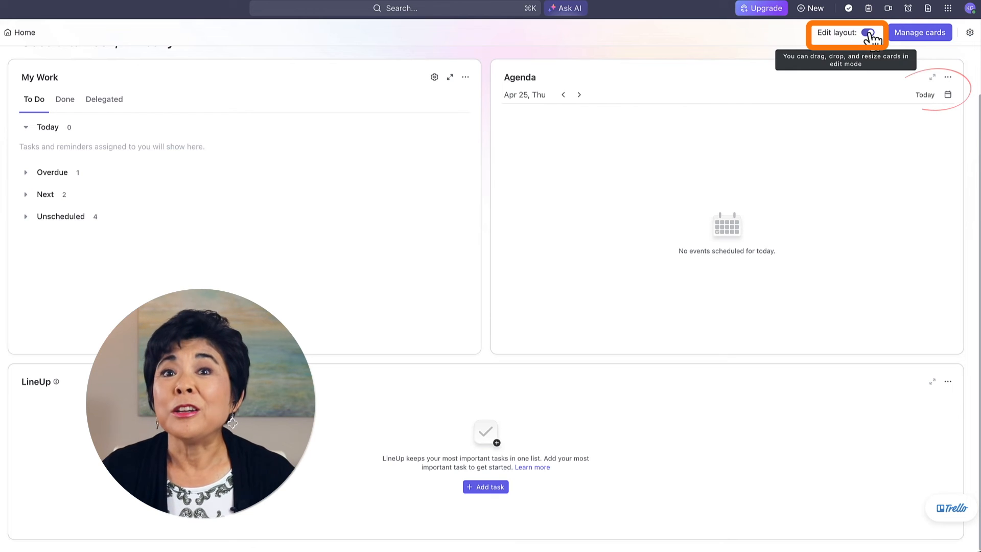
click(869, 33)
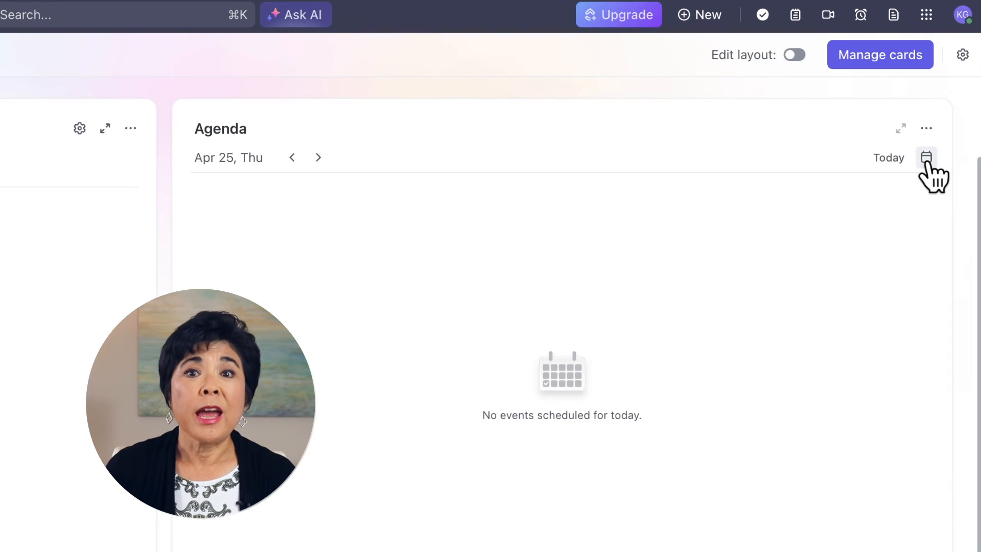
Open the Agenda card's calendar options to review the connected calendars.
click(926, 159)
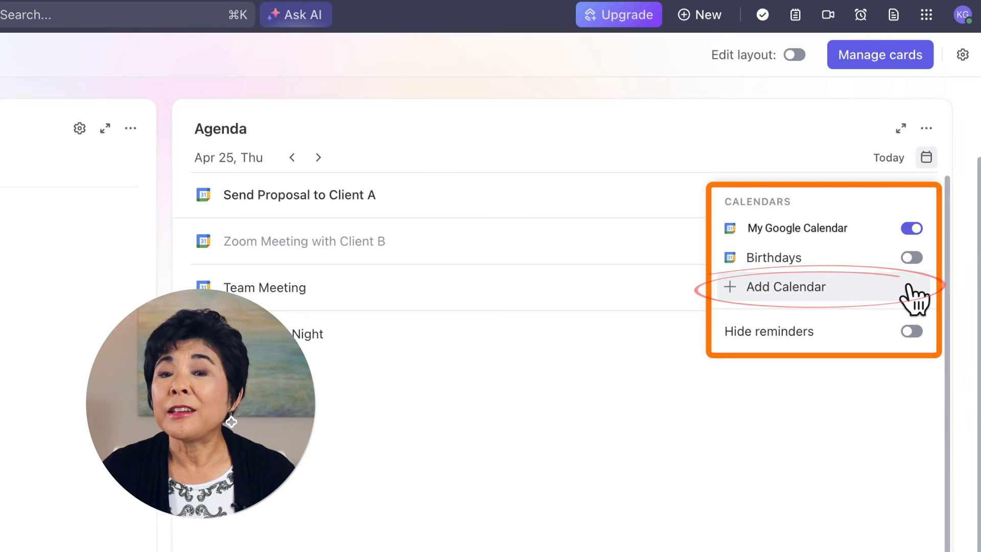
click(880, 403)
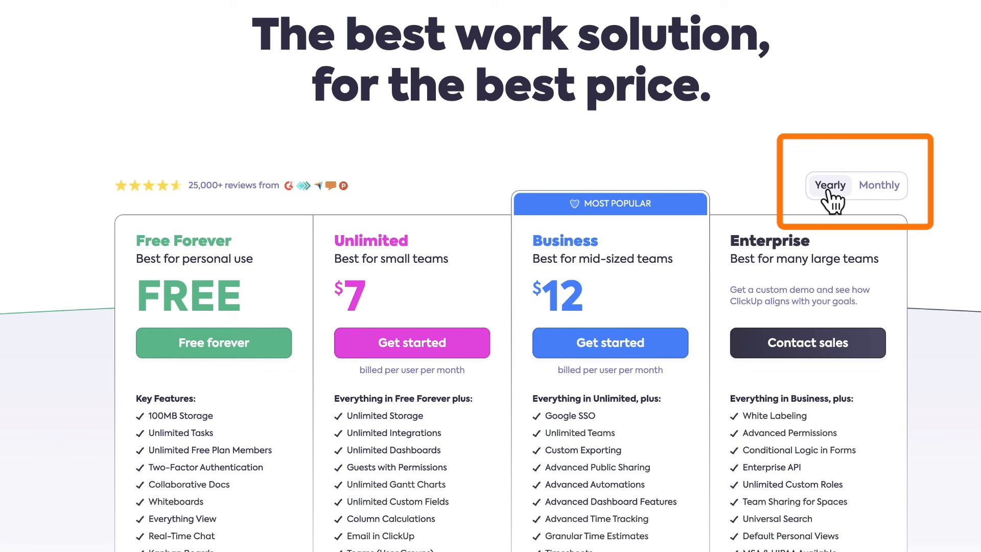
Compare the ClickUp pricing plans by switching between Monthly and Yearly billing.
click(879, 190)
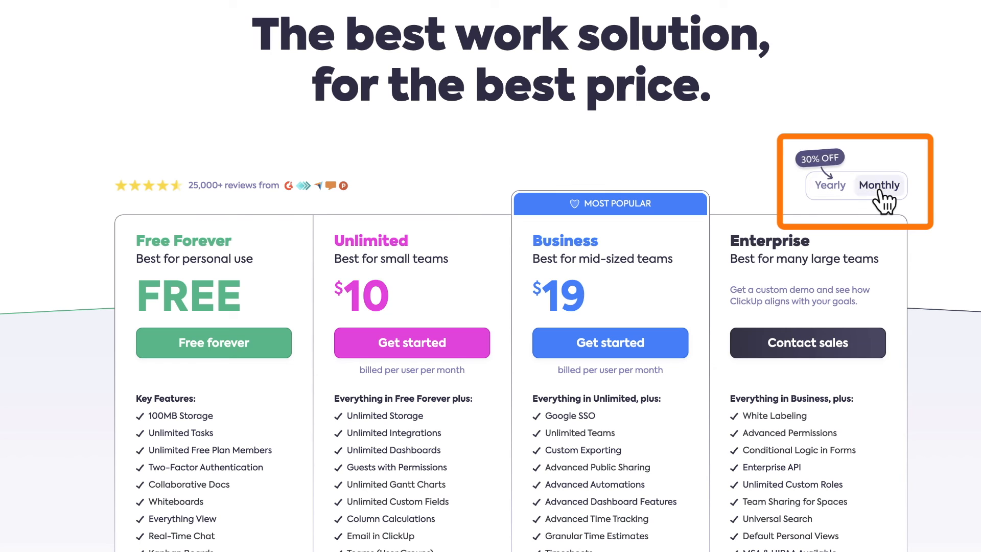
click(828, 189)
Scroll through the ClickUp Brain AI features page.
scroll(491, 276, down, 10)
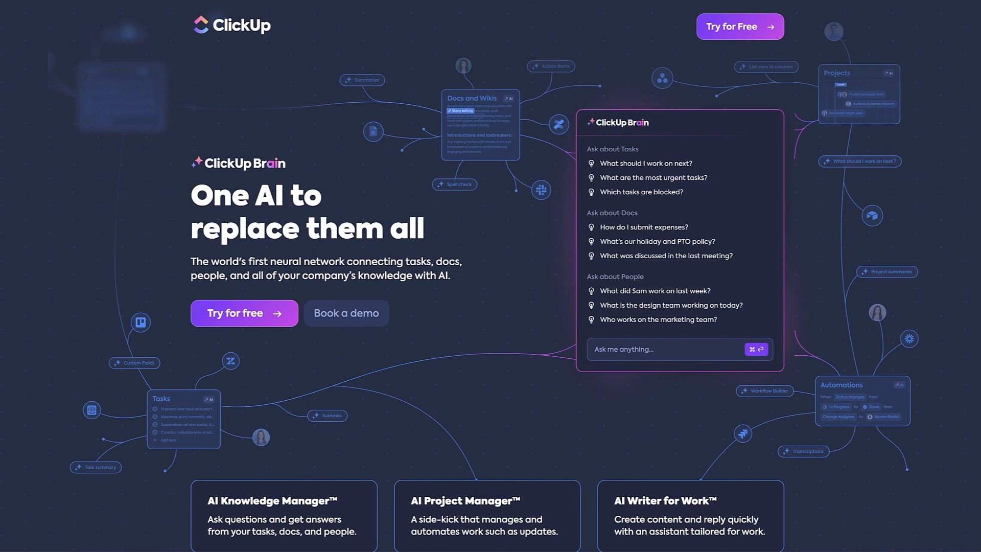
scroll(488, 307, down, 11)
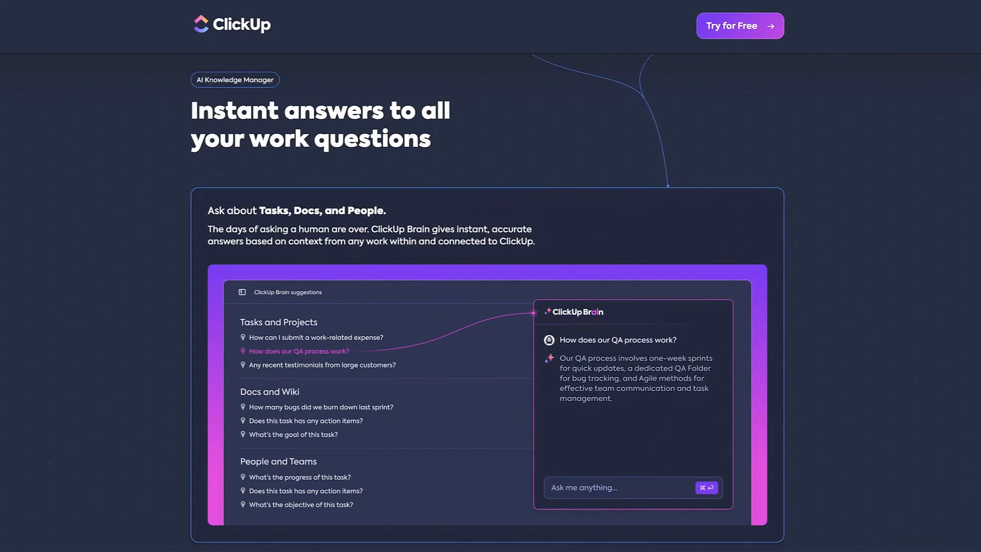
scroll(487, 307, down, 14)
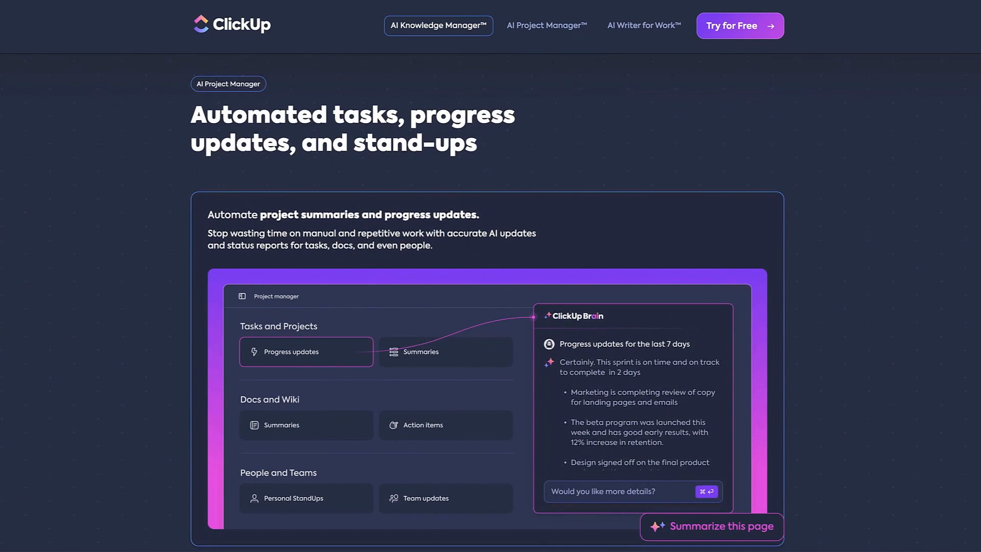